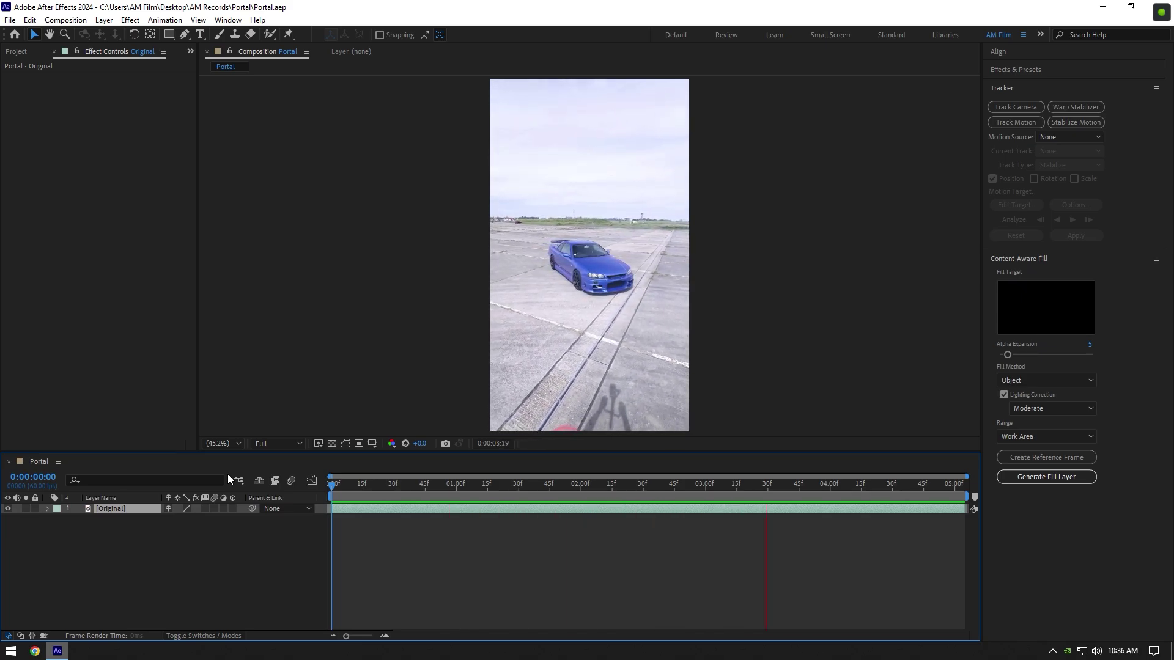
Run the 3D Camera Tracker on the Original layer and create a solid and camera from track points on the ground in front of the car
left_click_drag(332, 486, 274, 483)
left_click(1018, 111)
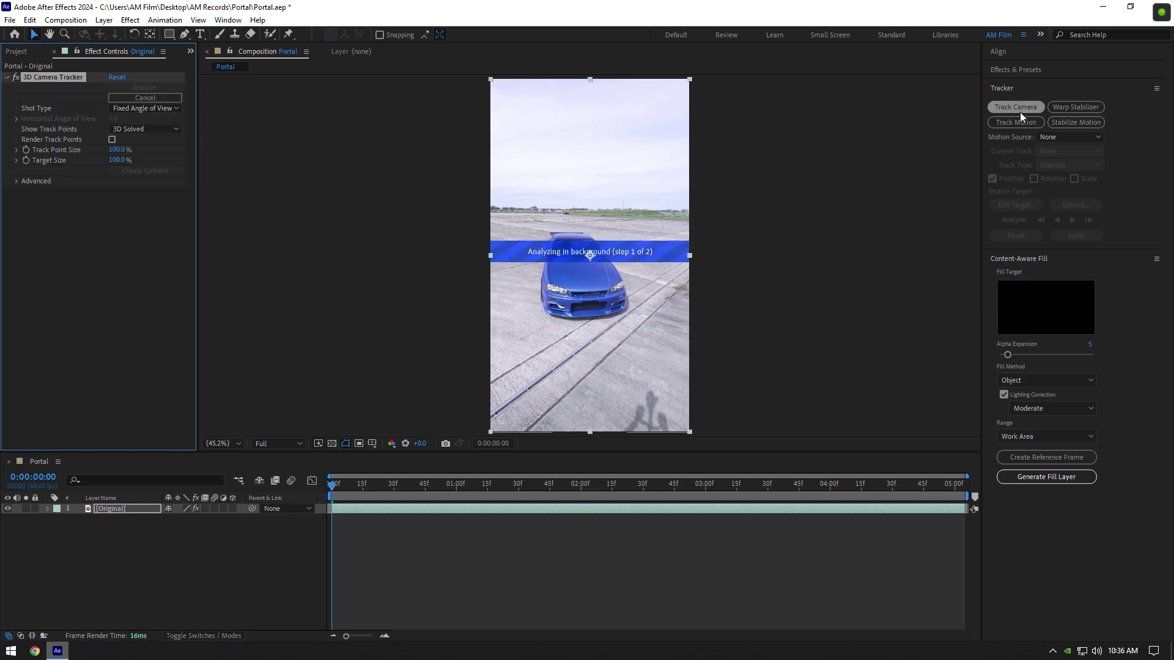
left_click_drag(394, 496, 613, 498)
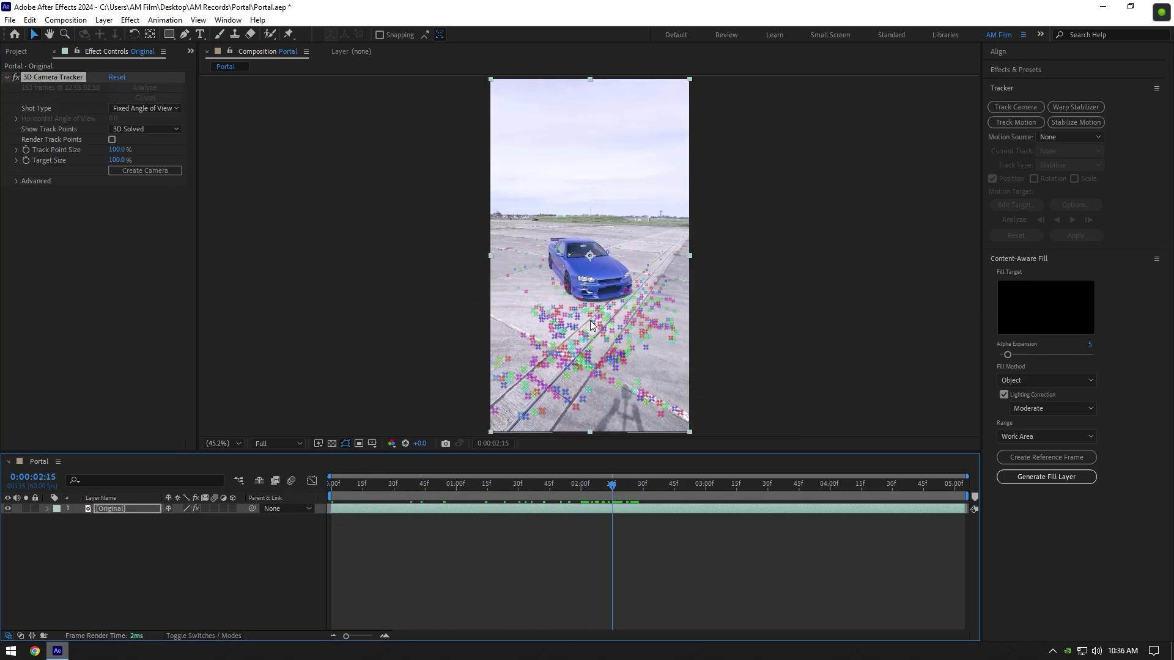
left_click_drag(585, 326, 632, 313)
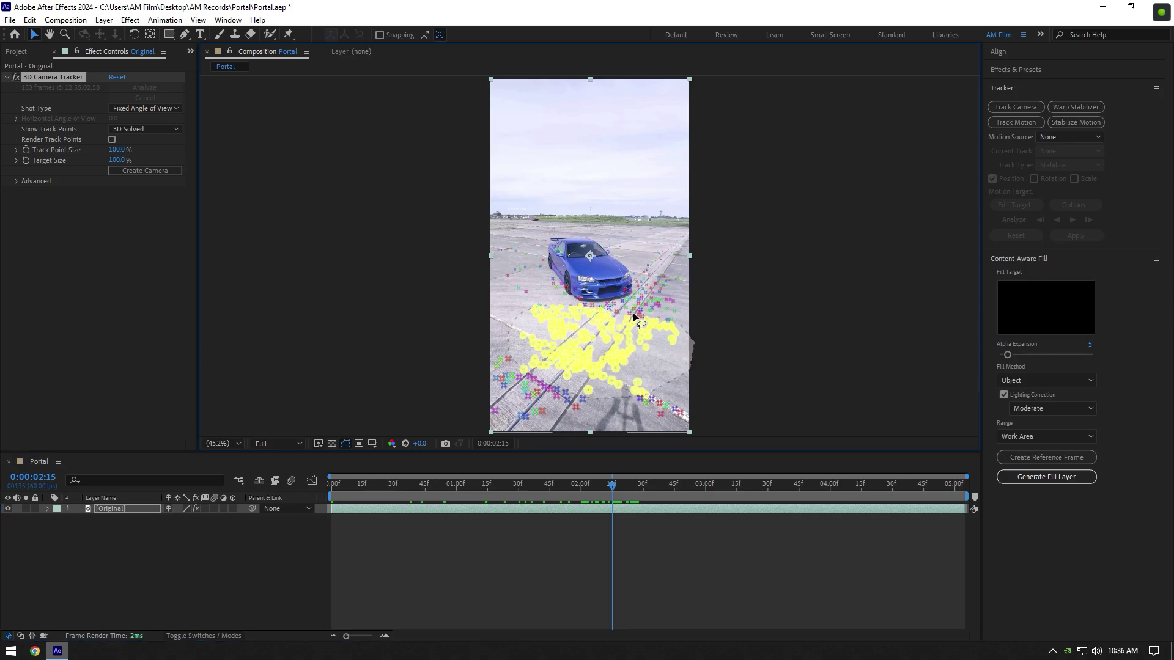
right_click(589, 325)
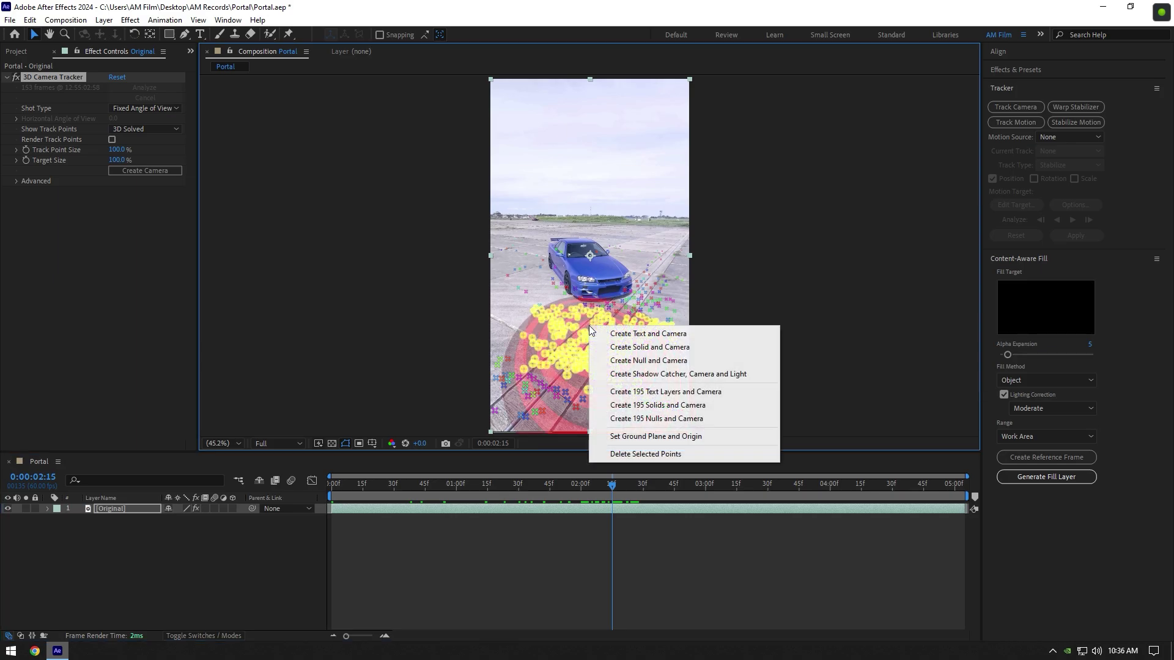
left_click(633, 351)
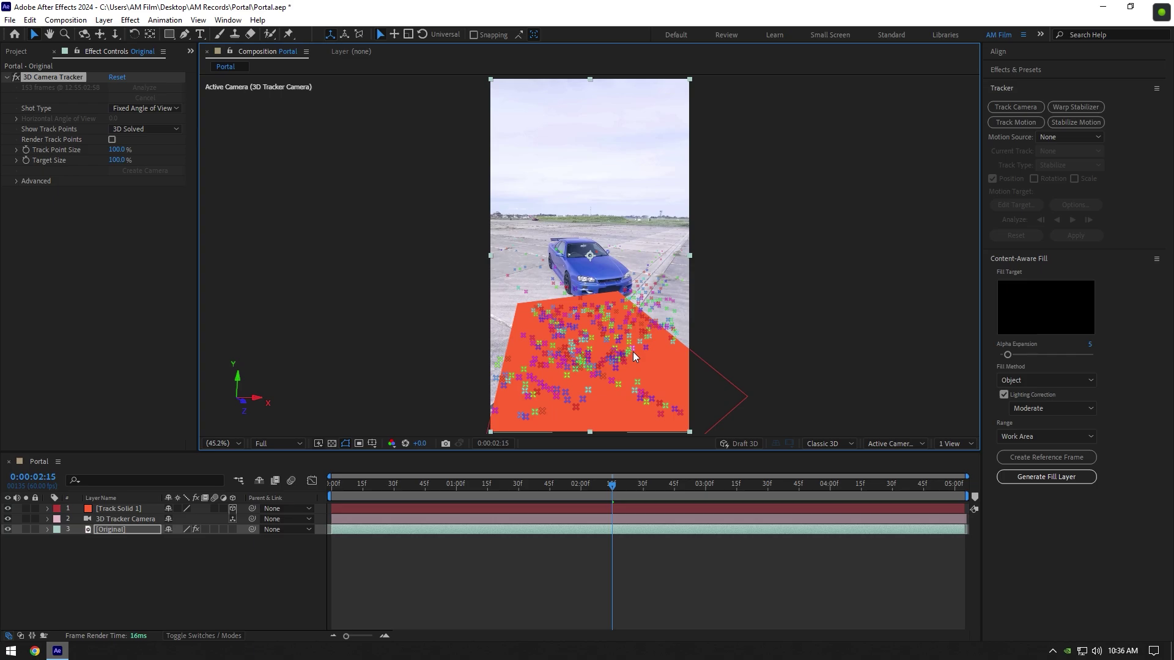
Add Portal II.mov as a 3D layer above the track solid, parented to Track Solid 1
left_click(15, 51)
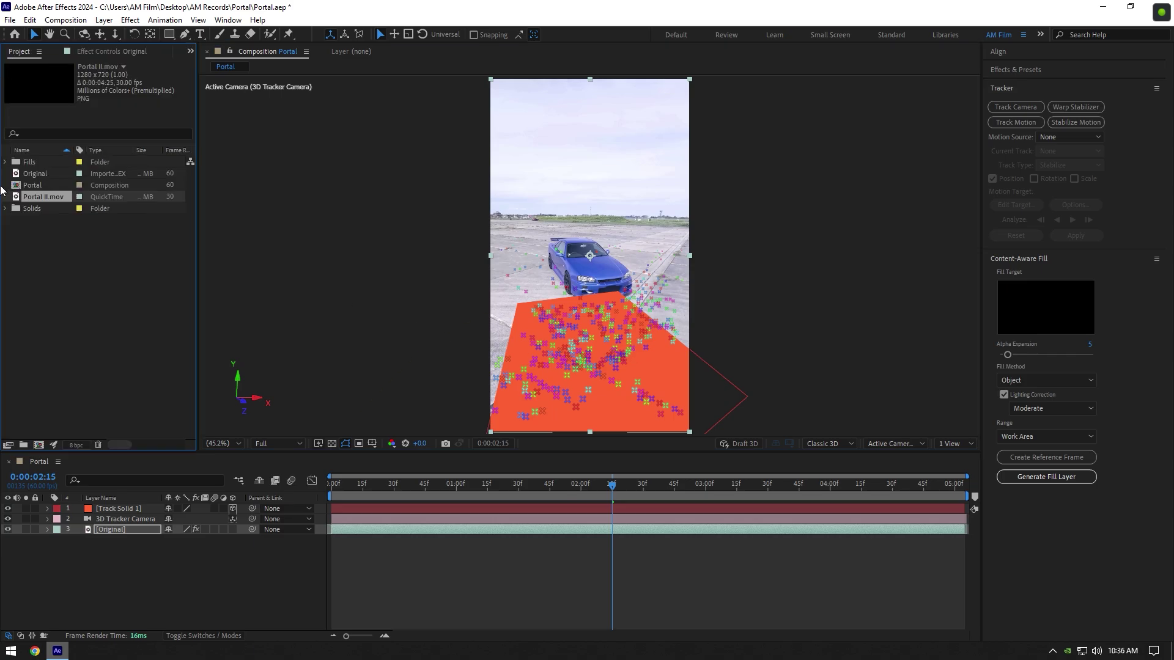
left_click_drag(35, 201, 119, 505)
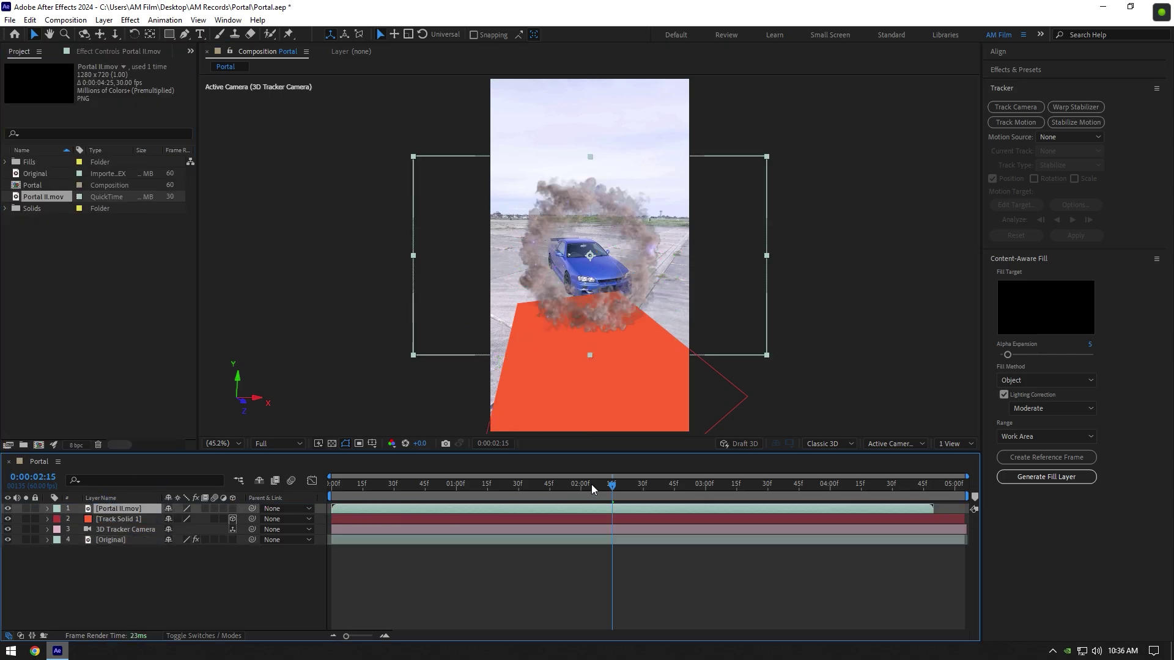
left_click_drag(592, 484, 563, 493)
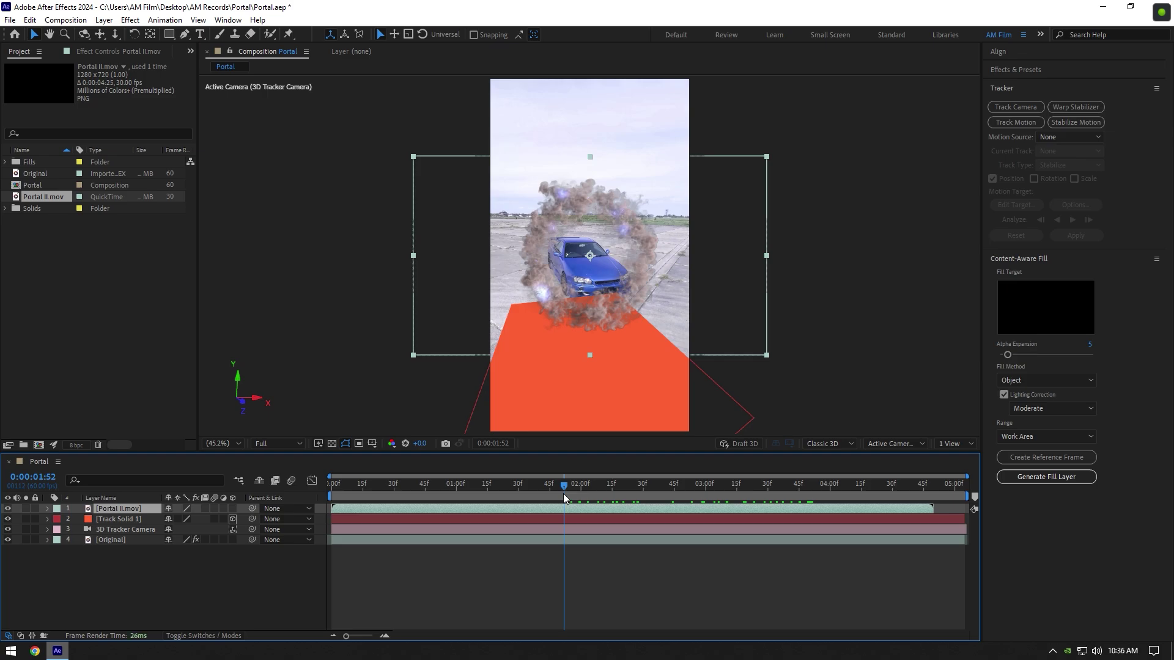
left_click_drag(252, 508, 115, 520)
left_click(232, 508)
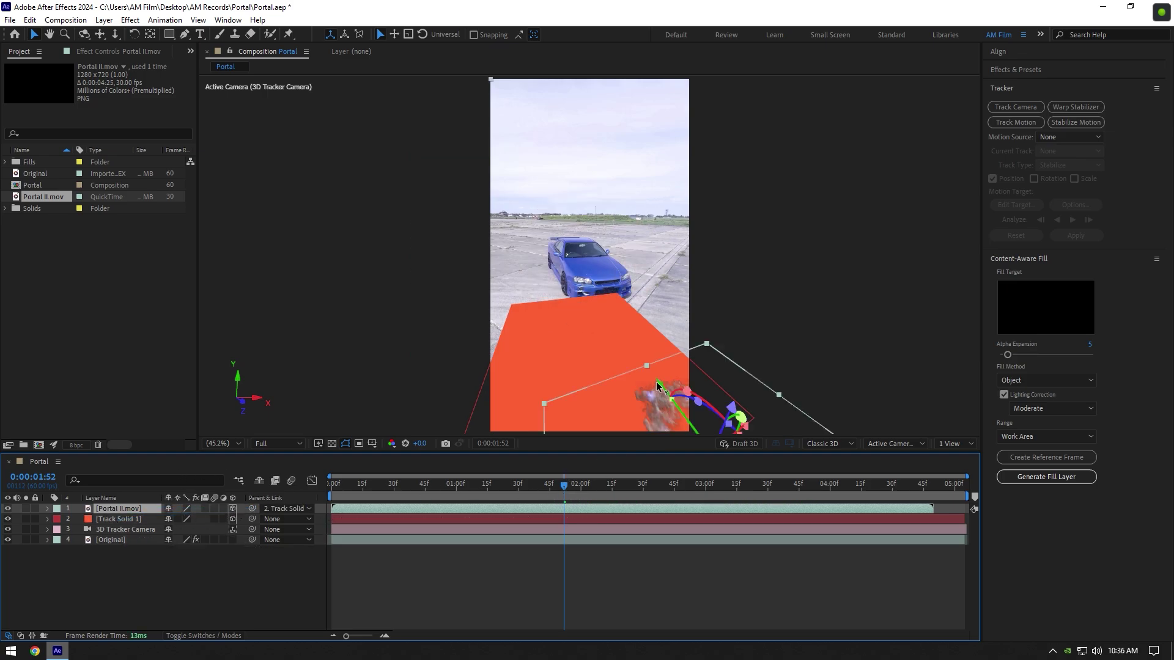
Move the portal layer up into the sky above the car
left_click_drag(657, 385, 604, 92)
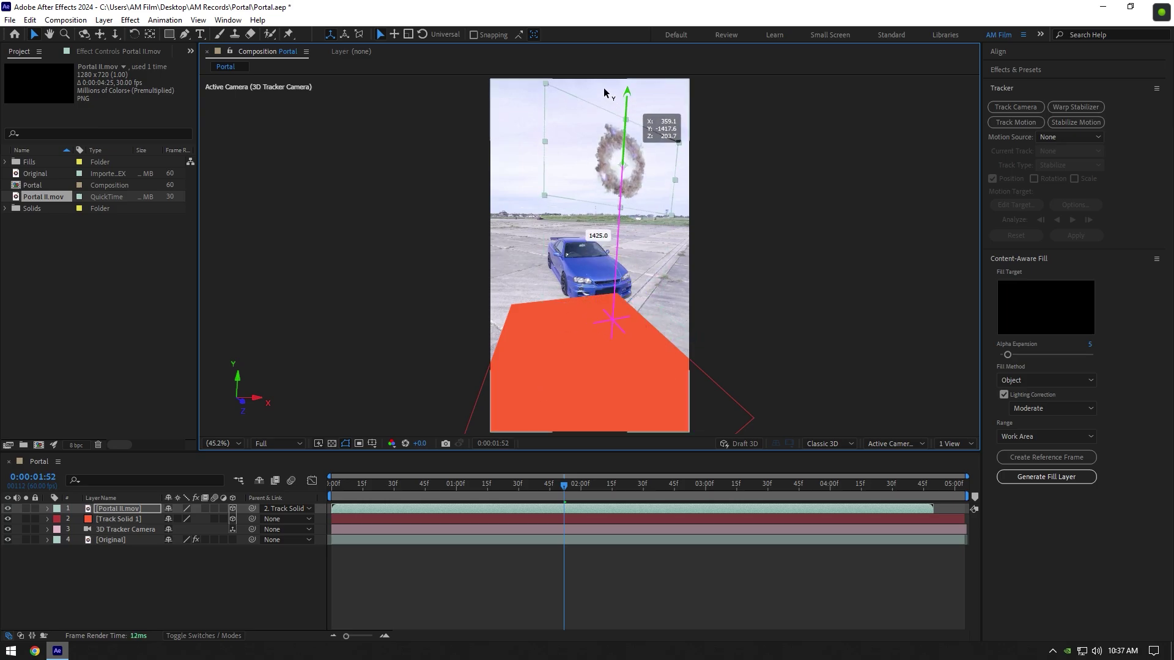
key("space")
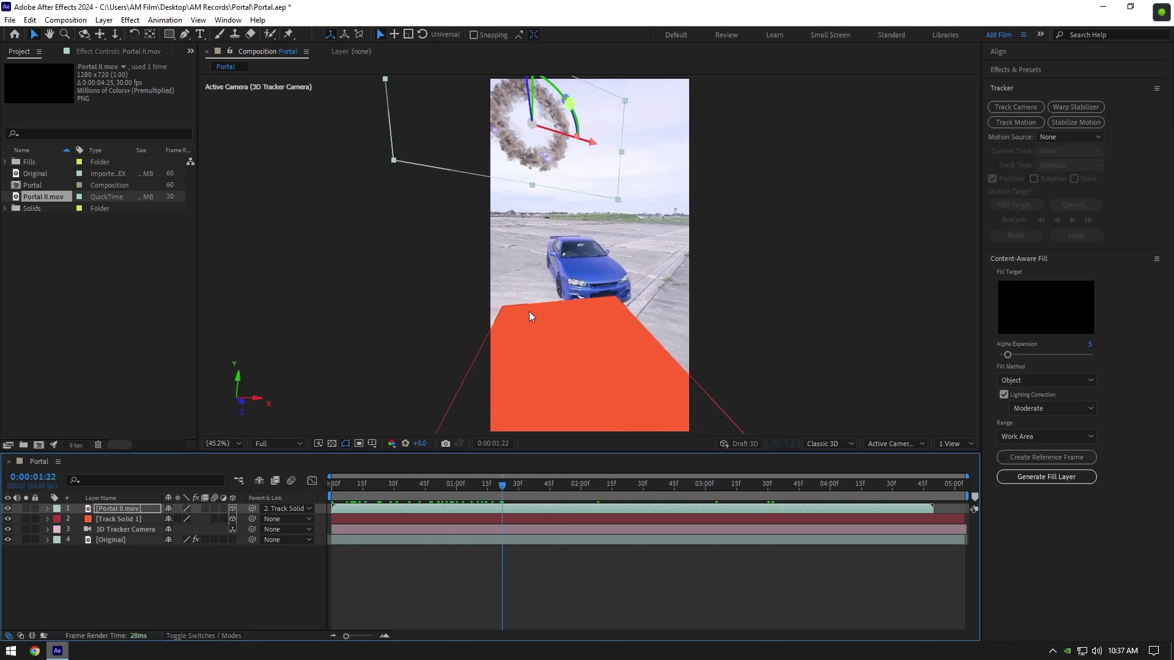
scroll(530, 317, "down", 2)
left_click_drag(557, 140, 561, 155)
left_click_drag(502, 486, 555, 490)
scroll(589, 254, "up", 2)
Scale the portal layer to 132% and preview it against the moving footage
key("s")
left_click_drag(183, 519, 193, 519)
left_click_drag(555, 486, 359, 490)
scroll(536, 318, "down", 2)
key("space")
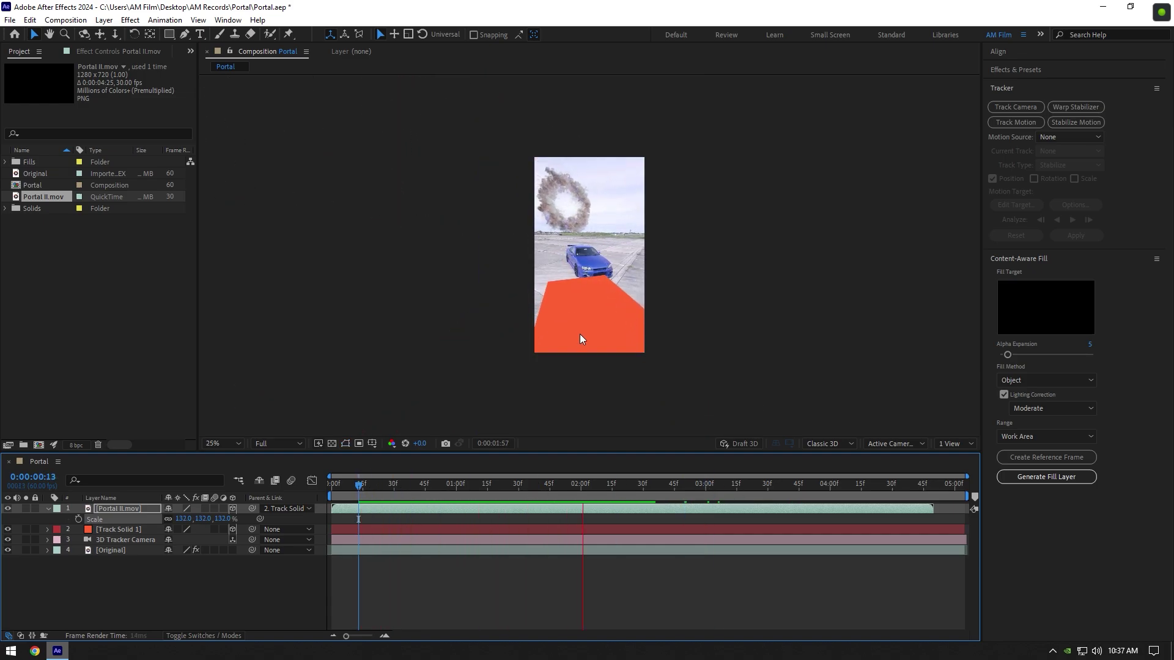
key("space")
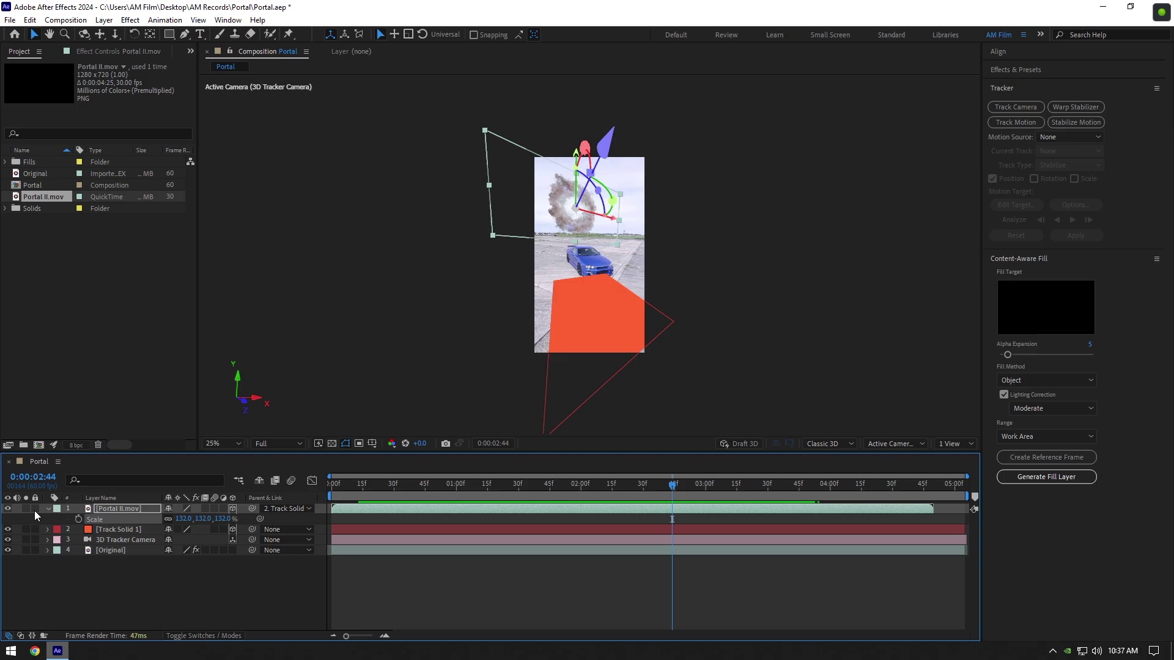
Collapse the portal layer's properties and hide the Track Solid 1 layer
left_click(48, 509)
left_click(105, 519)
left_click(7, 519)
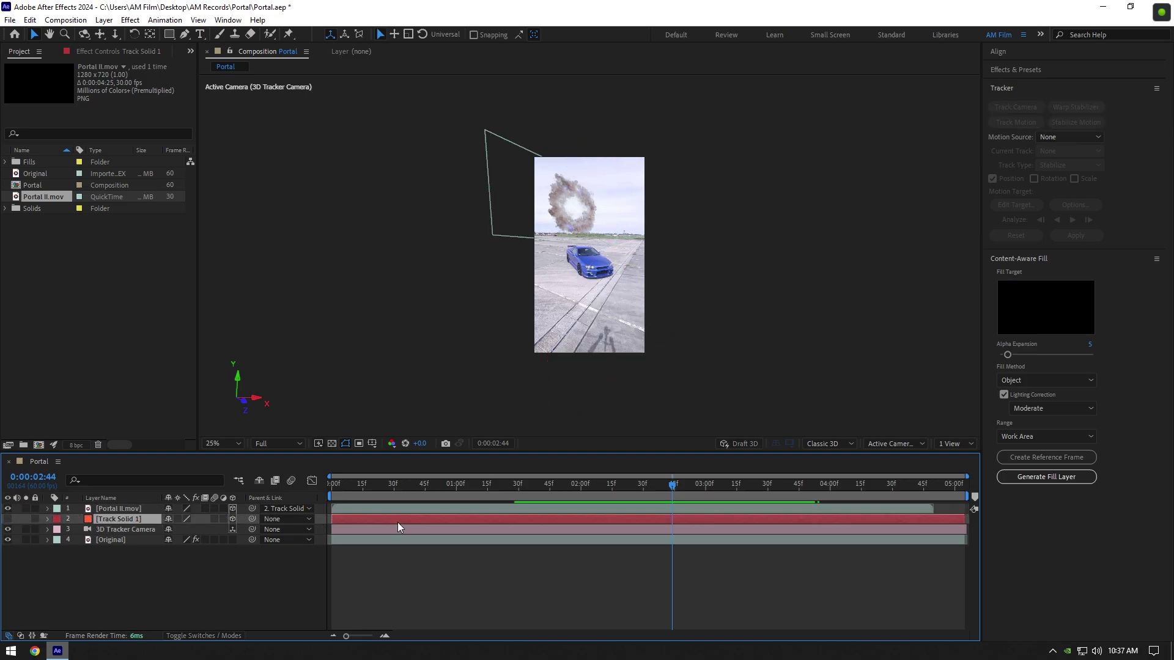
Duplicate the Original layer at the start of the composition and rename the copy Clean
left_click_drag(670, 494, 304, 496)
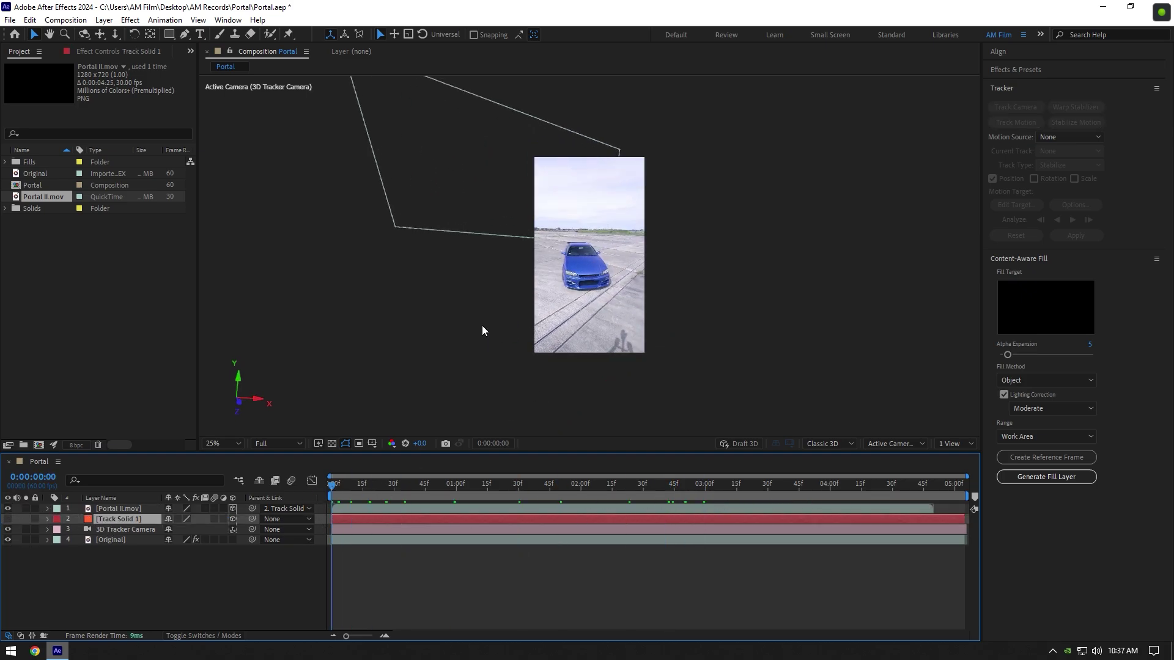
left_click(110, 539)
key("ctrl+d")
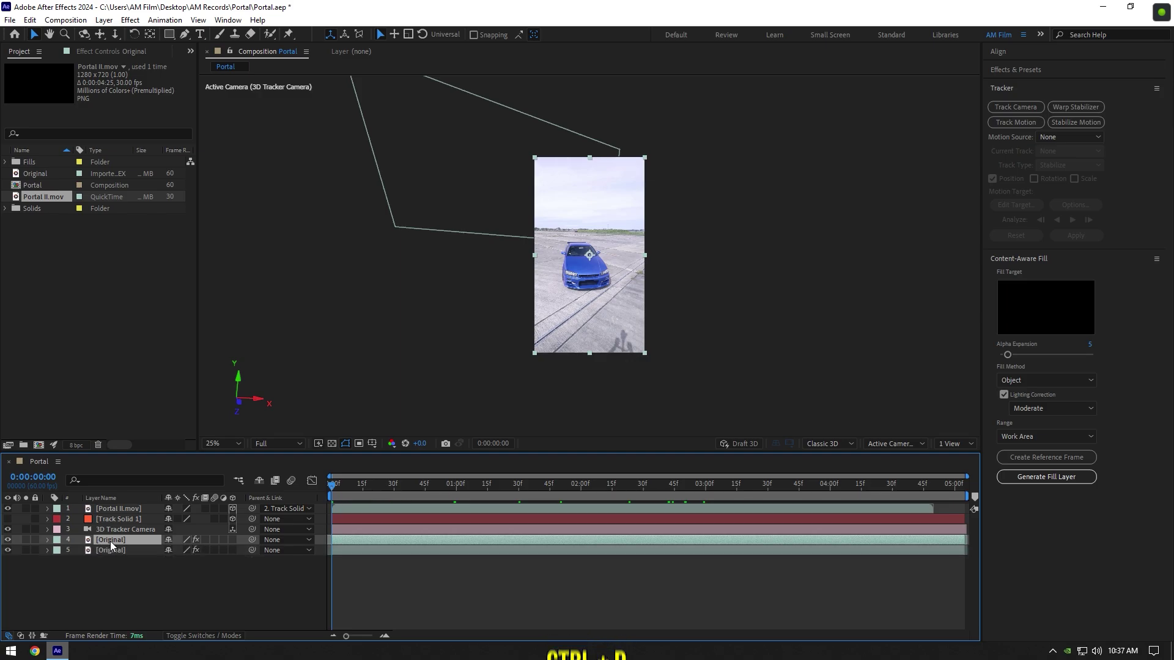
right_click(110, 539)
left_click(147, 501)
type("Clean")
key("Return")
Remove the 3D Camera Tracker effect from the Clean layer
left_click(117, 50)
left_click(39, 77)
key("Delete")
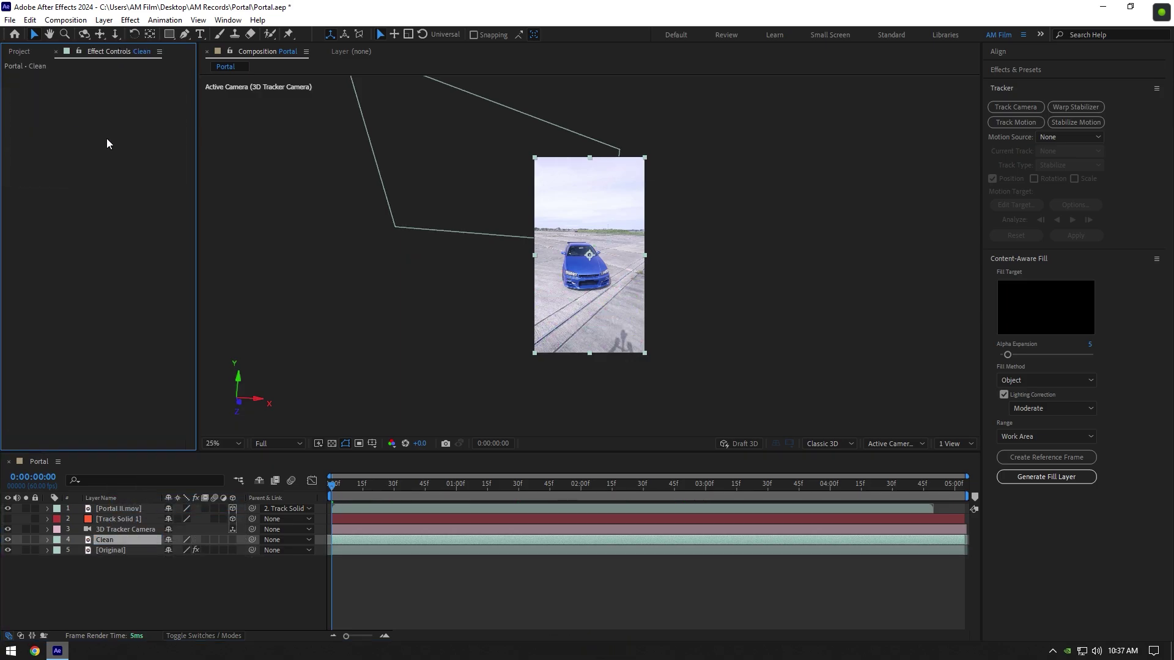
Trim the end of the Clean layer to 0:00:02:43
left_click(218, 443)
left_click(244, 240)
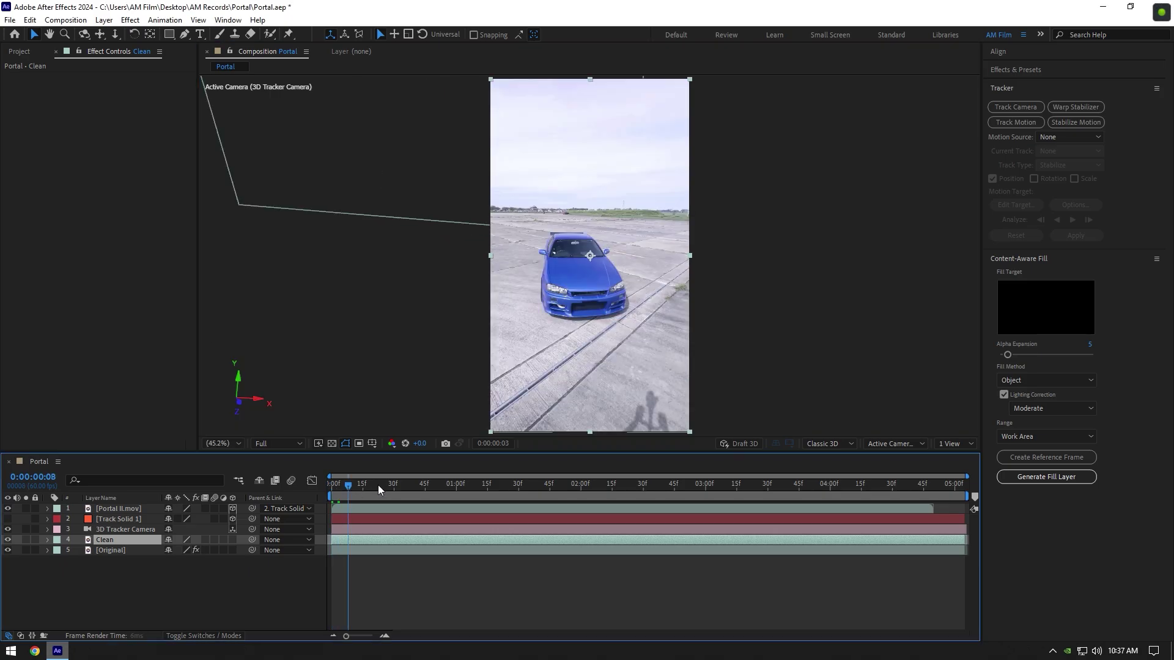
left_click_drag(378, 485, 672, 484)
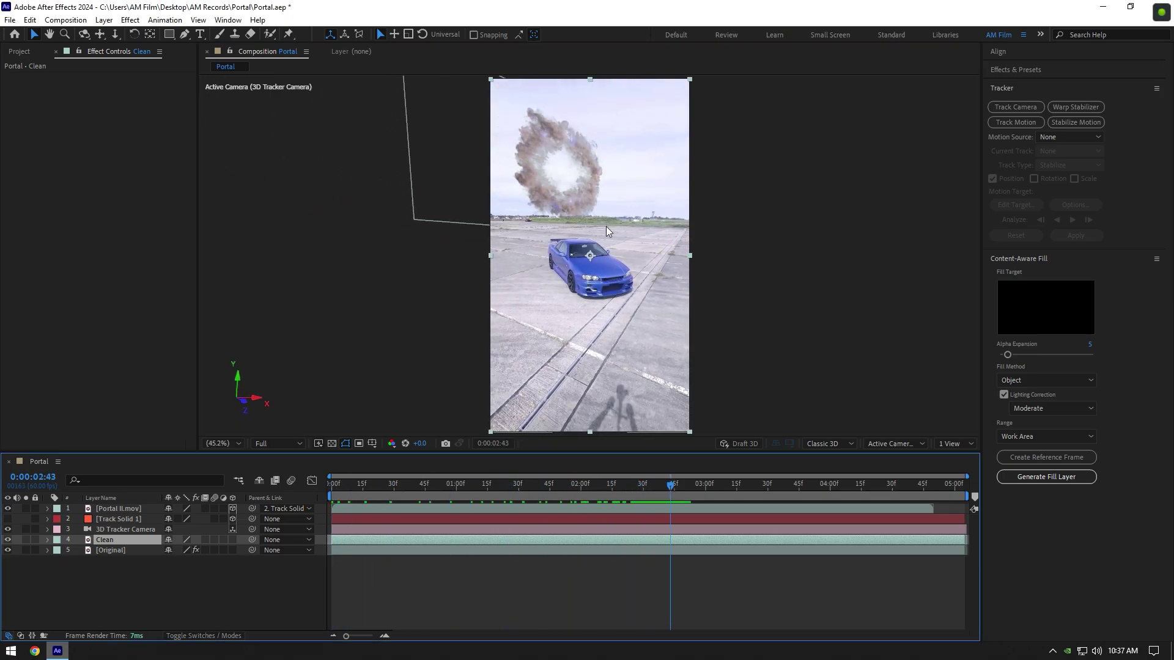
left_click_drag(965, 540, 670, 541)
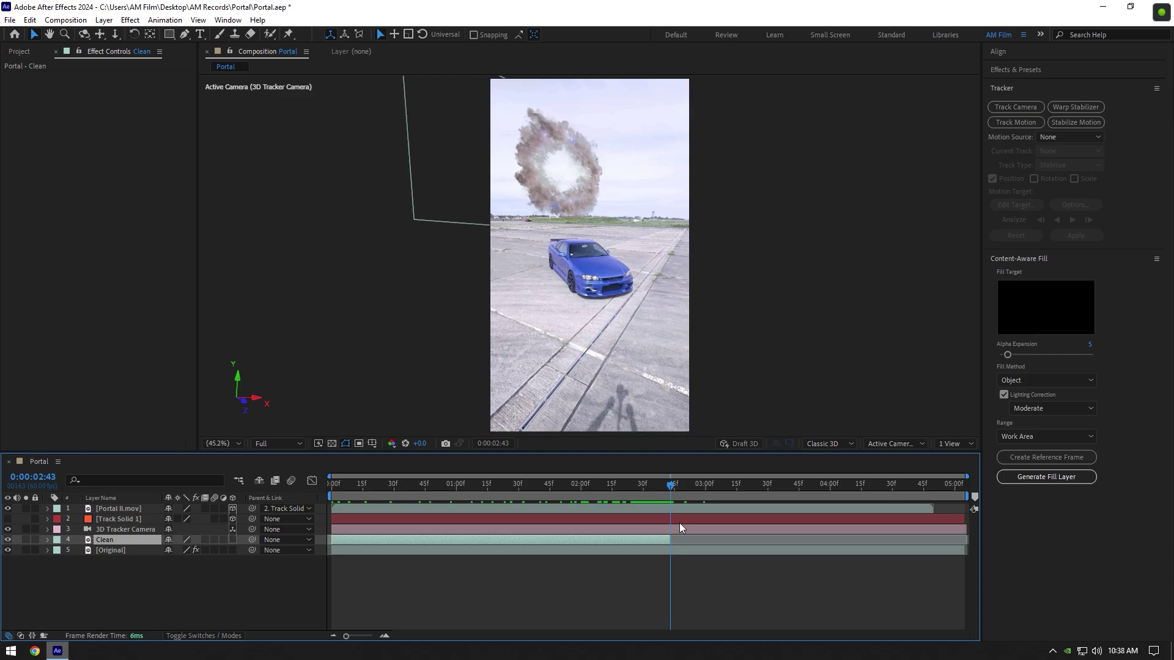
Apply the Mocha AE effect to the Clean layer at the first frame and launch Mocha
left_click_drag(670, 486, 330, 469)
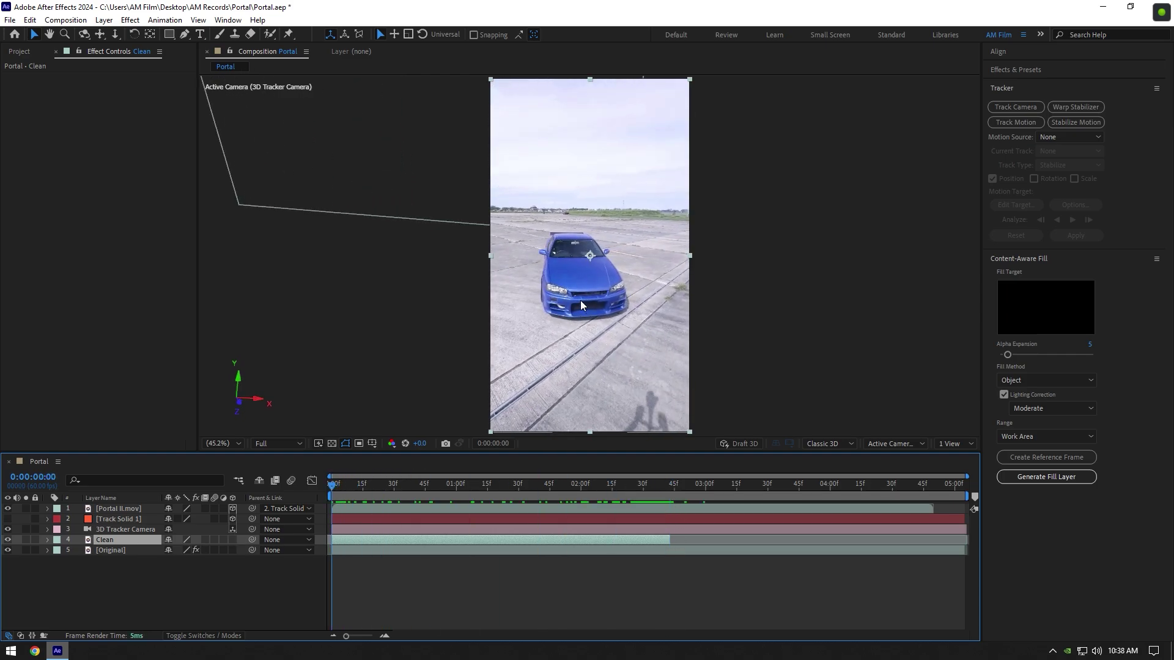
left_click(270, 34)
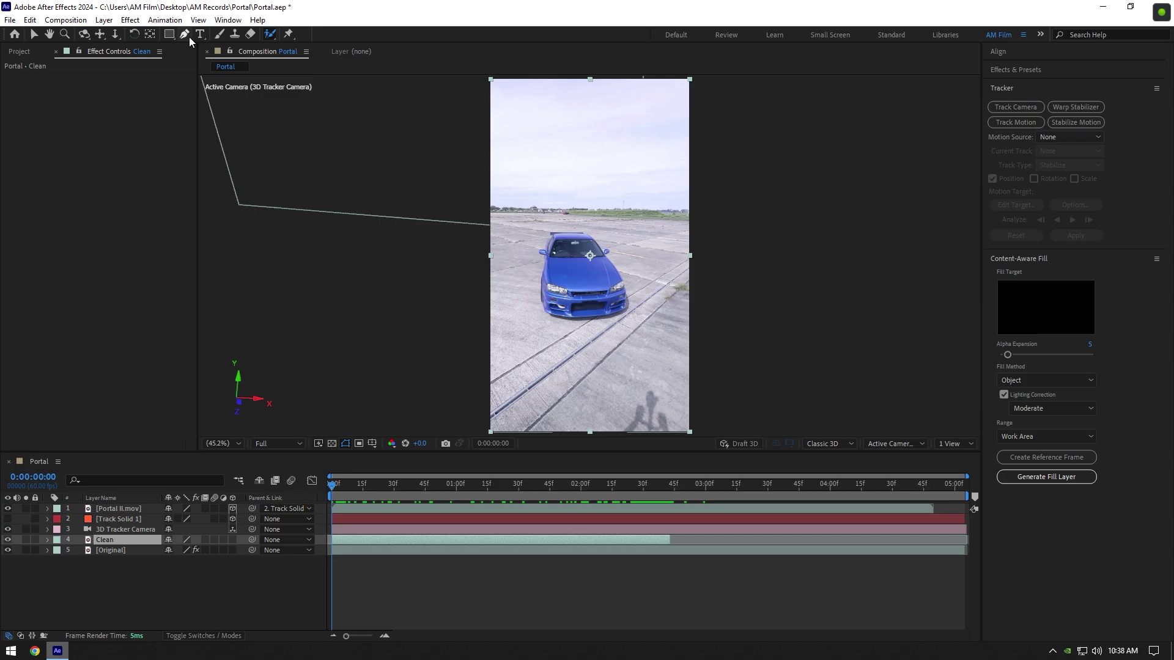
key("ctrl+space")
type("mocha")
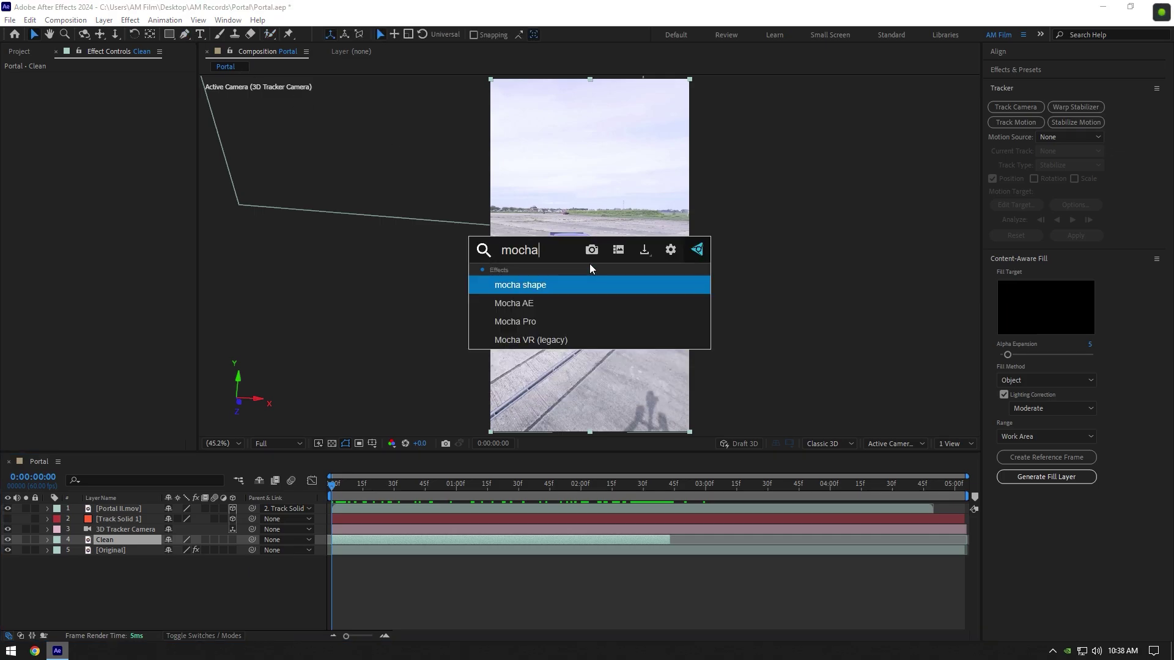
key("Down")
key("Return")
left_click(65, 106)
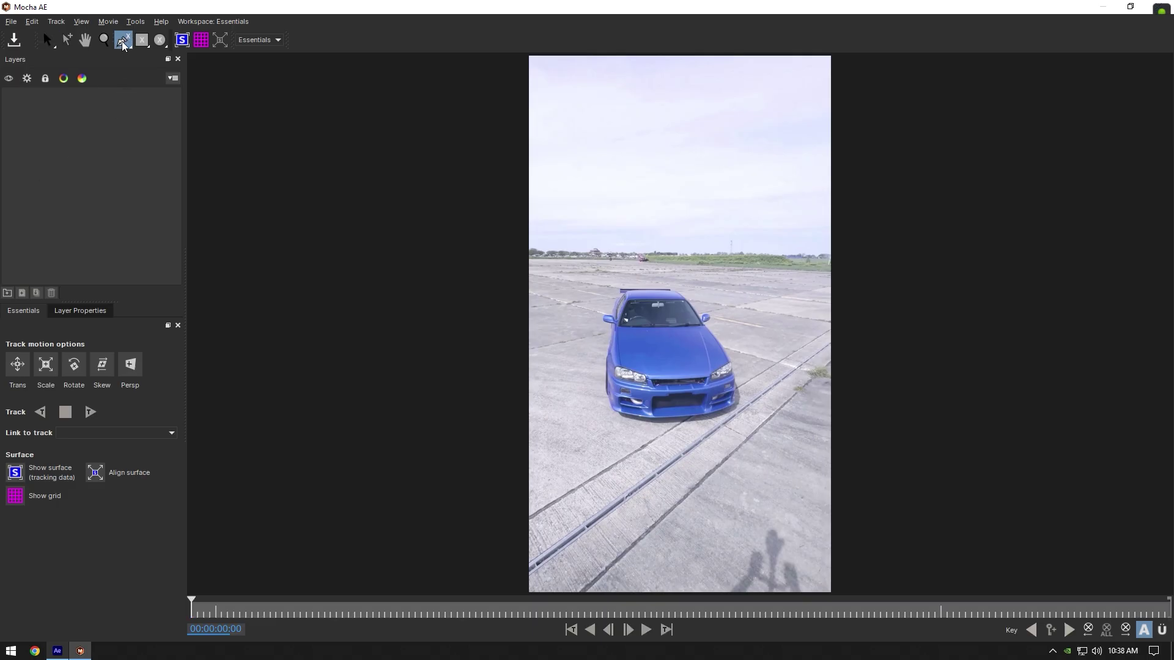
Draw a closed spline shape loosely around the blue car on the first frame in Mocha
left_click(123, 42)
left_click(583, 309)
left_click(585, 332)
left_click(592, 421)
left_click(606, 440)
left_click(683, 438)
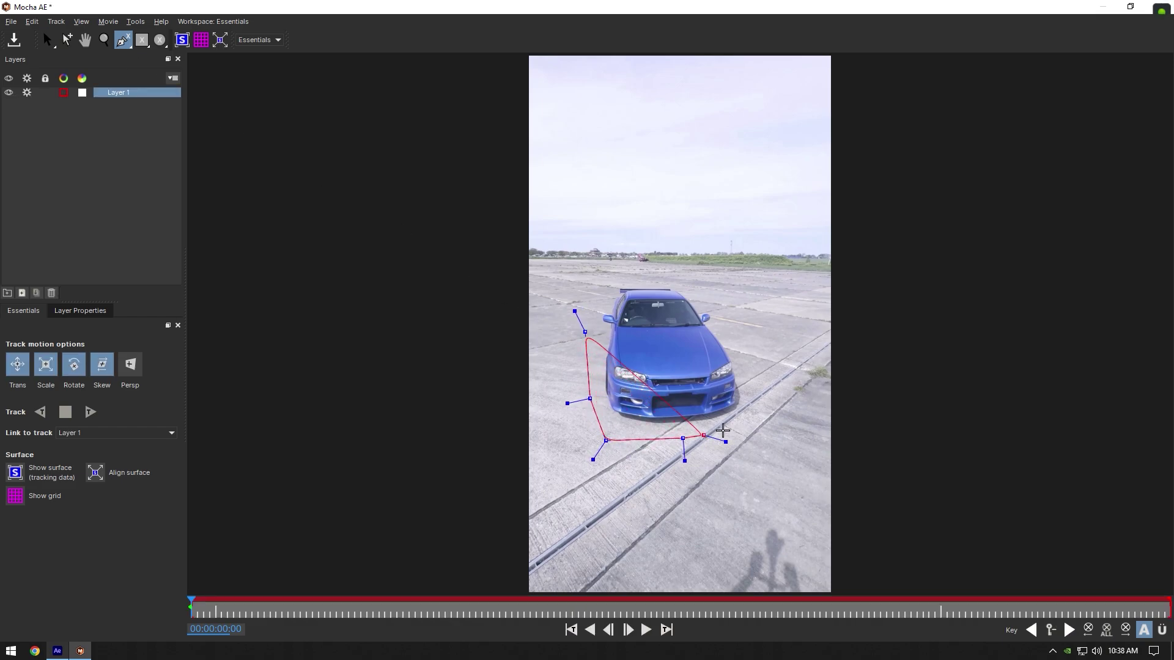
left_click(740, 424)
left_click(761, 376)
left_click(750, 356)
left_click(733, 315)
left_click(678, 276)
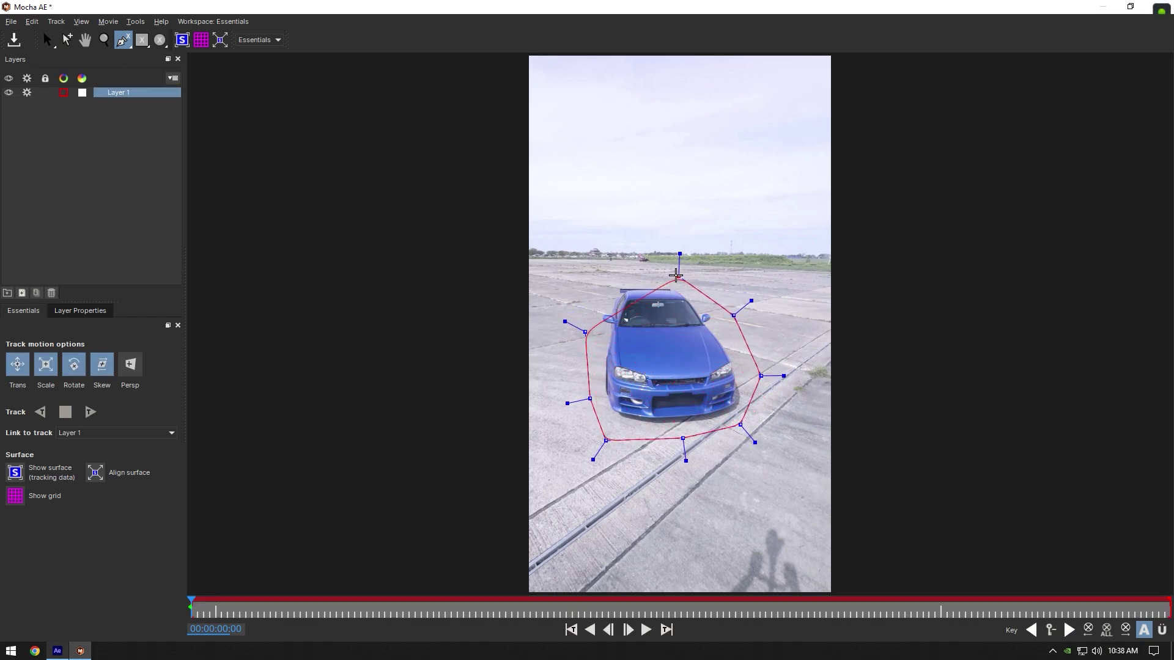
left_click(596, 276)
left_click(585, 331)
left_click(585, 333)
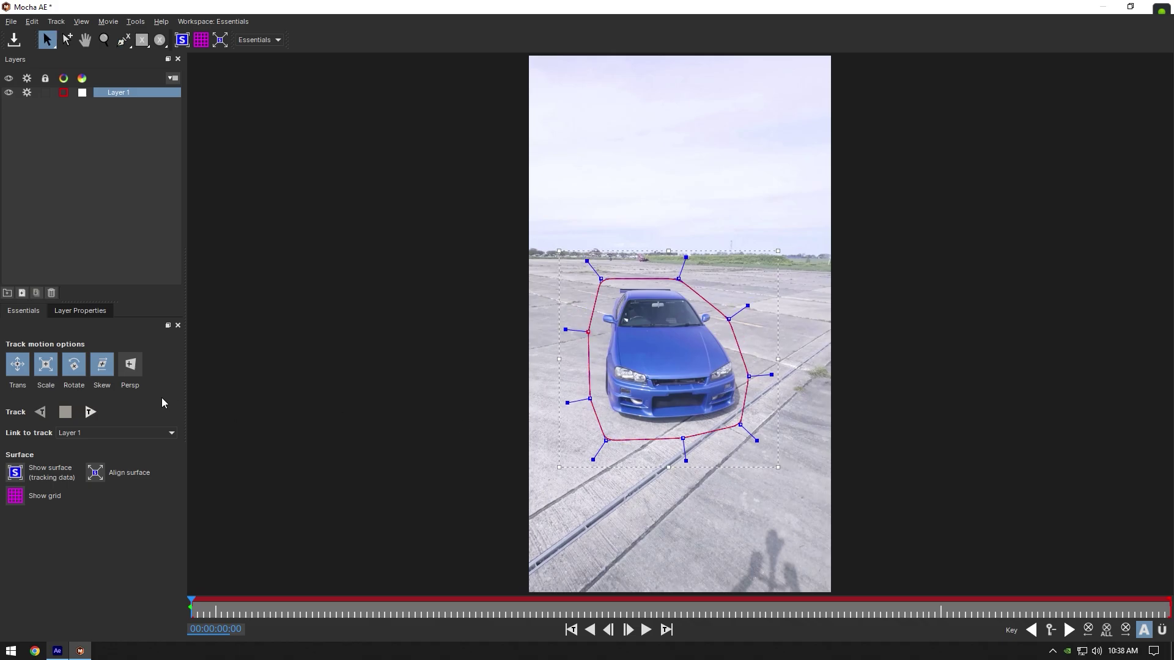
Track the car shape forward through the clip, then return to After Effects and create AE masks from it on the Clean layer
left_click(89, 413)
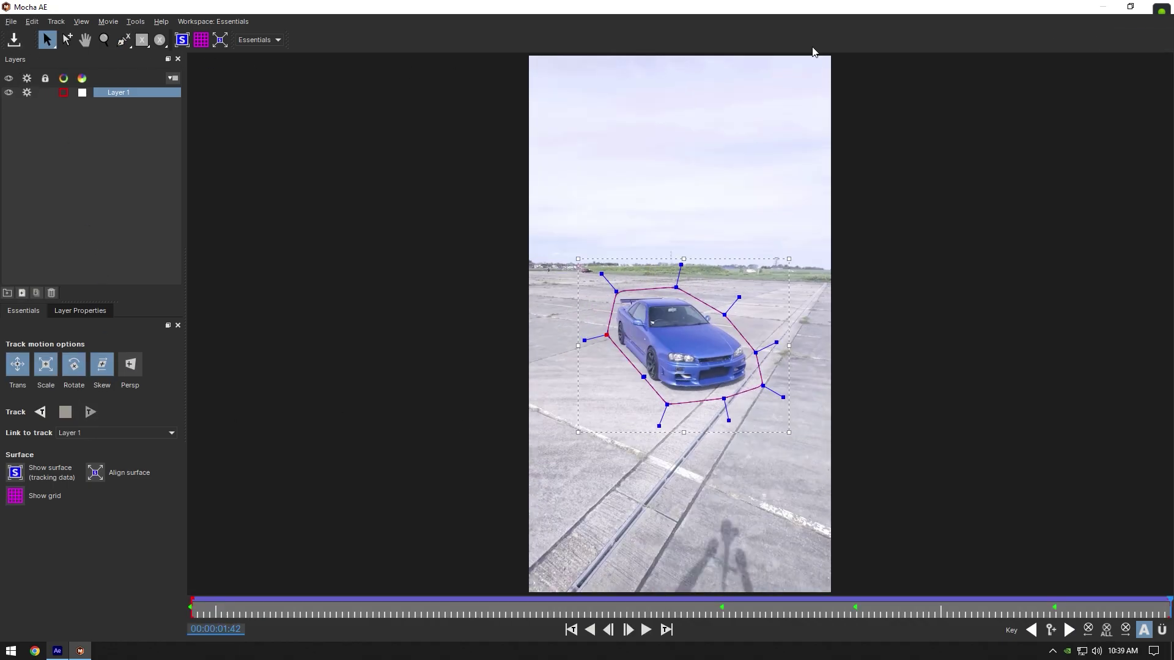
left_click(1155, 6)
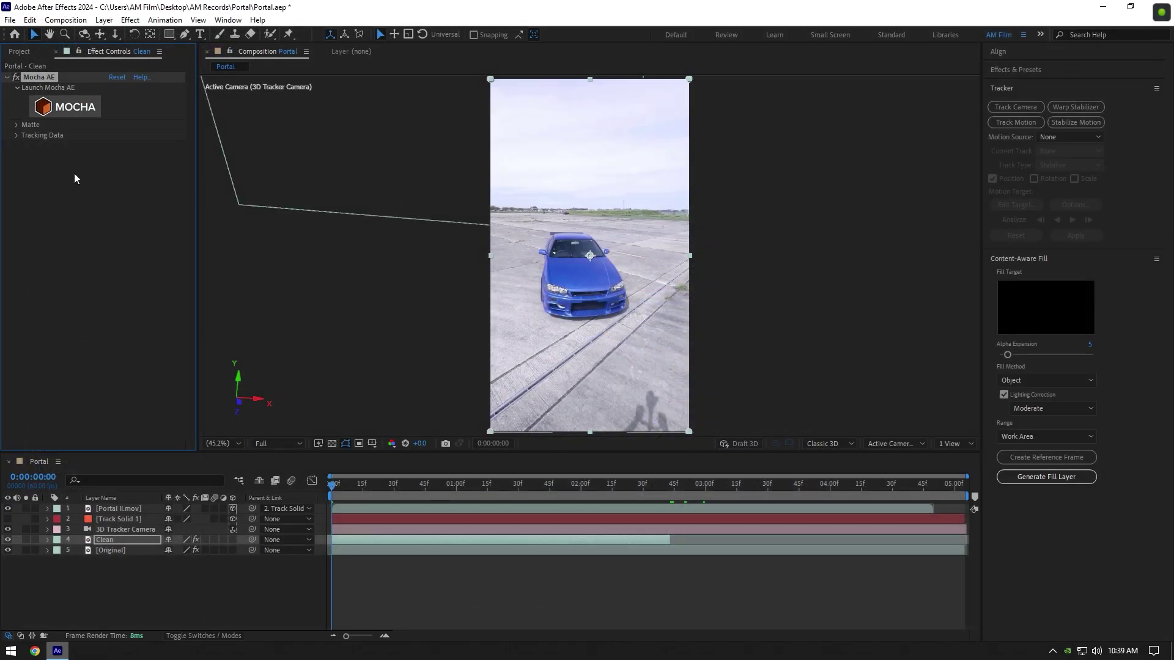
left_click(17, 124)
left_click(140, 196)
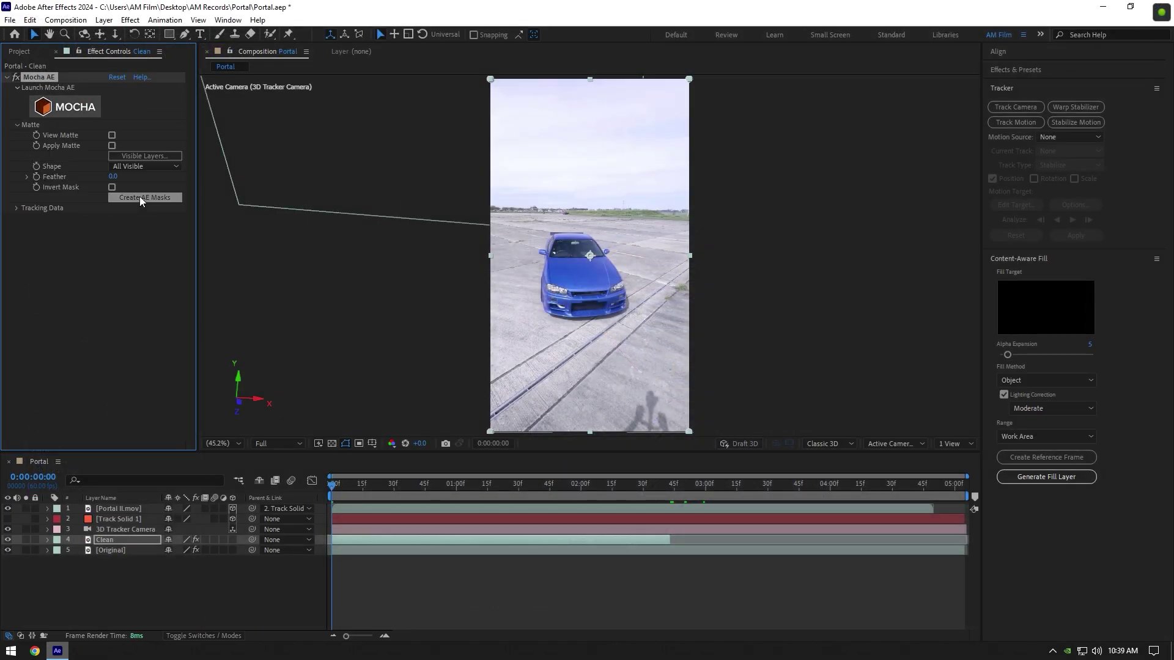
Hide the Original layer and set the Clean layer's tracked mask to Subtract so the car is cut out
left_click(108, 550)
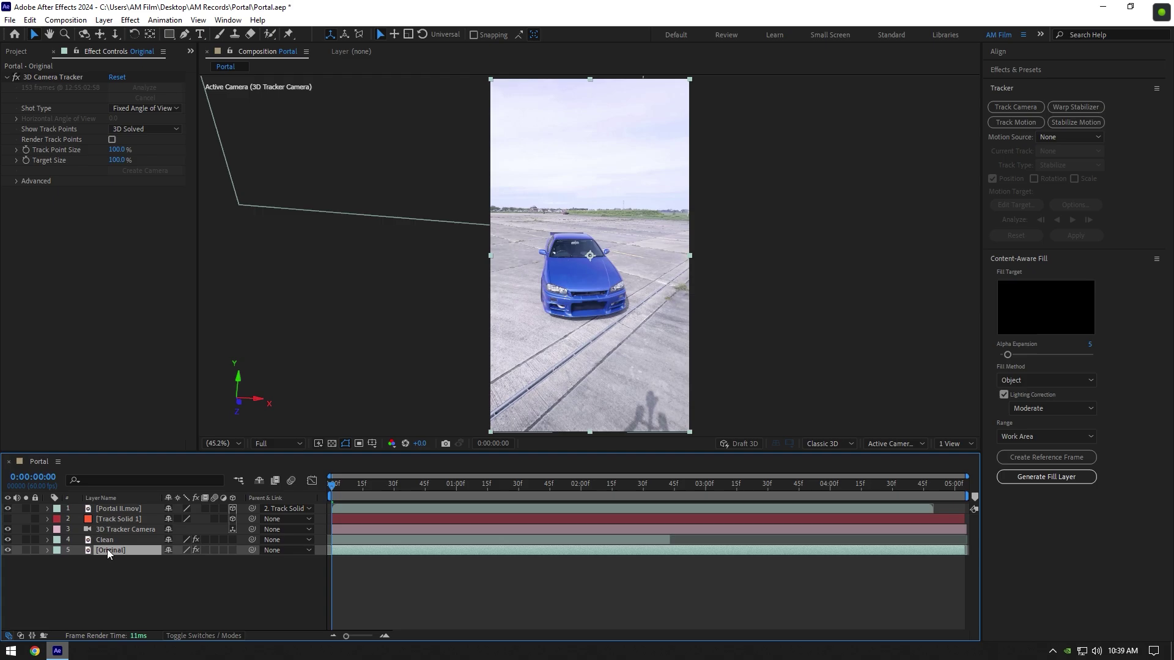
left_click(7, 550)
left_click(102, 540)
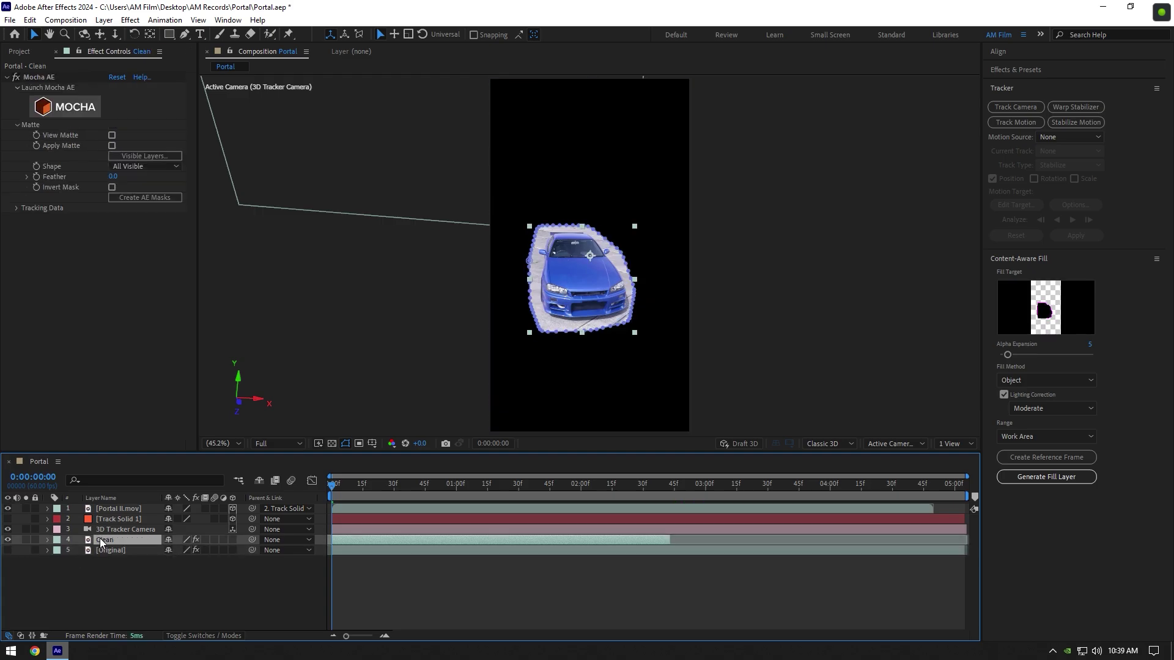
key("m")
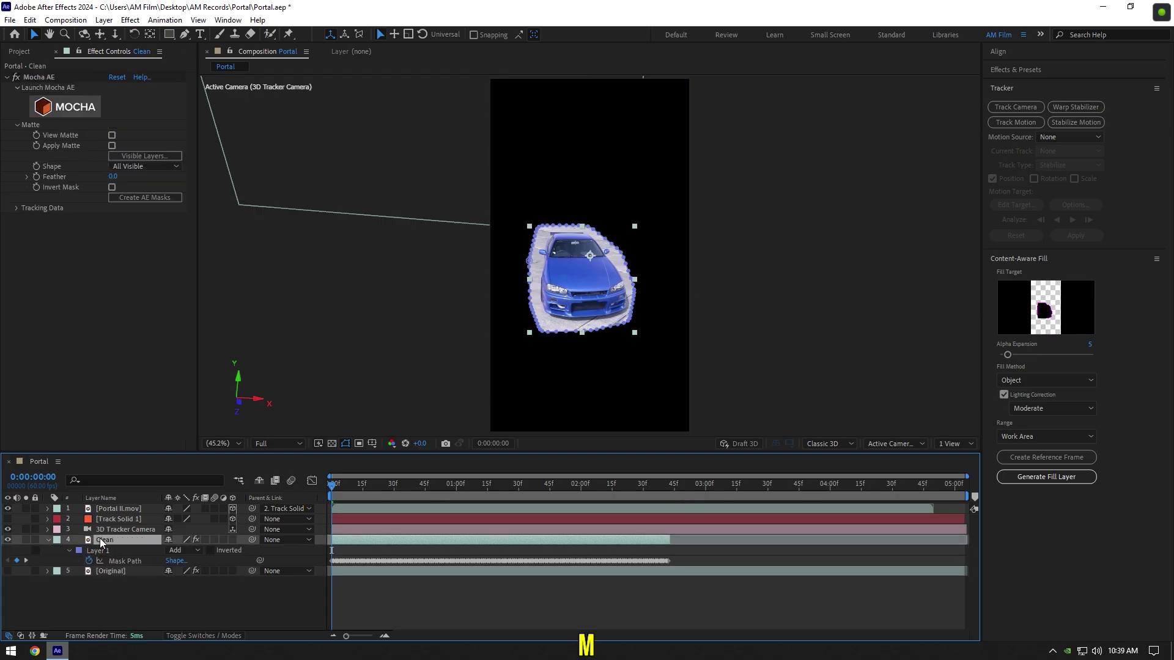
left_click(175, 551)
left_click(195, 486)
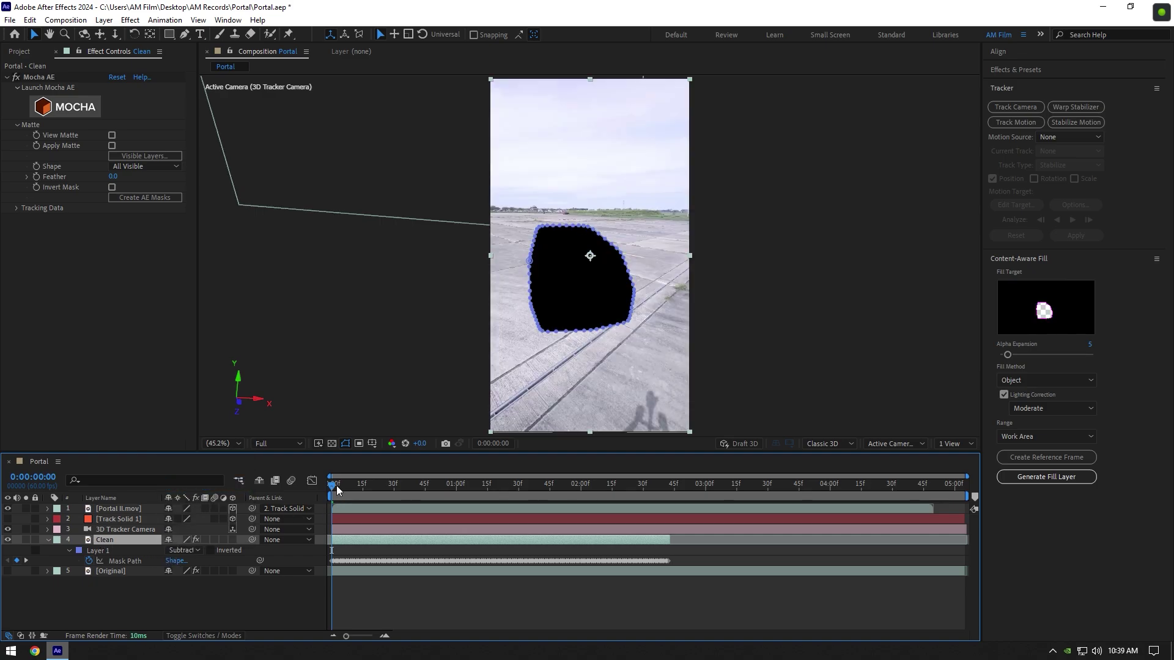
End the work area at 0:00:02:43, where the Clean layer ends, and generate a Content-Aware Fill layer over the car cutout
left_click_drag(336, 485, 688, 488)
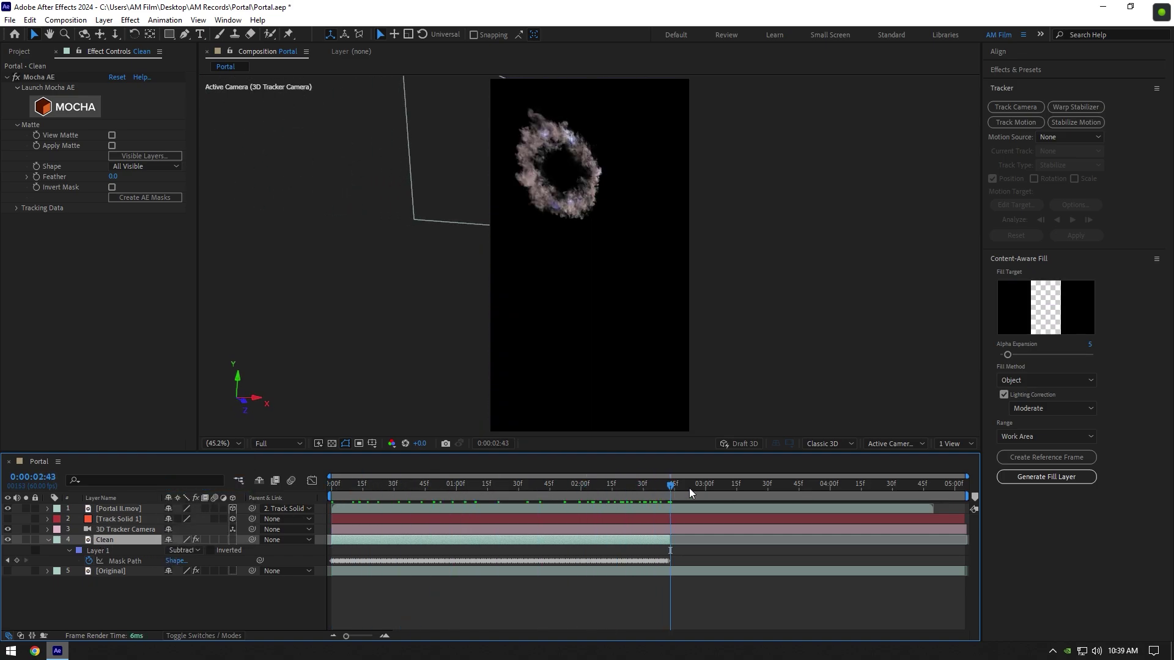
left_click_drag(974, 497, 675, 537)
left_click_drag(668, 493, 482, 494)
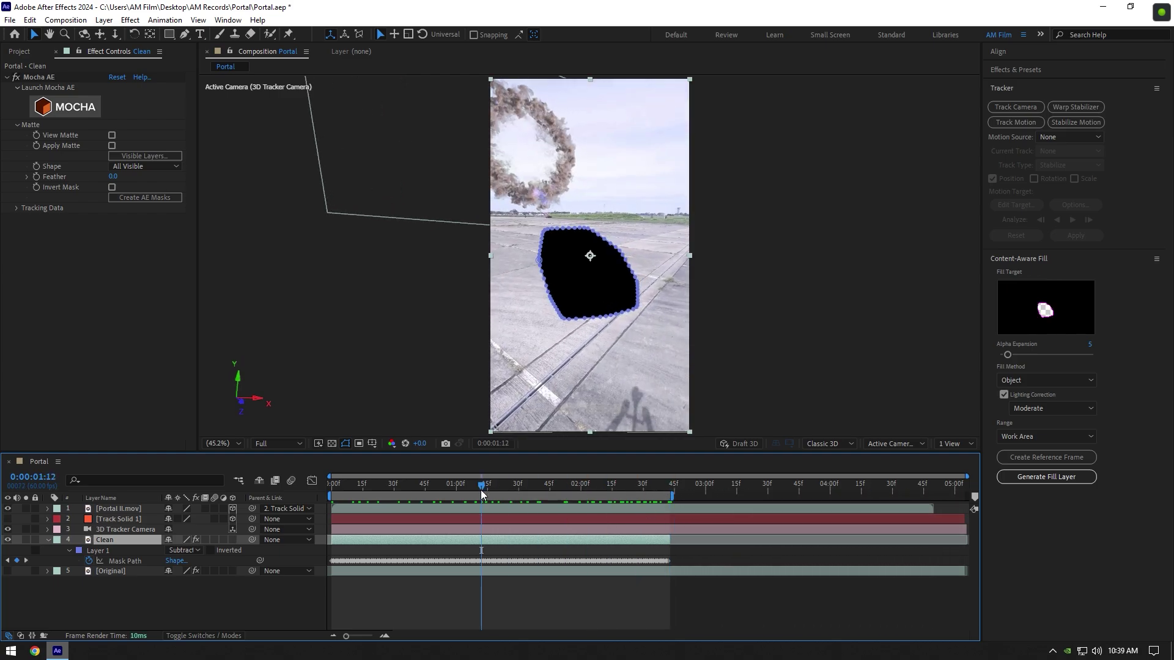
left_click(1047, 480)
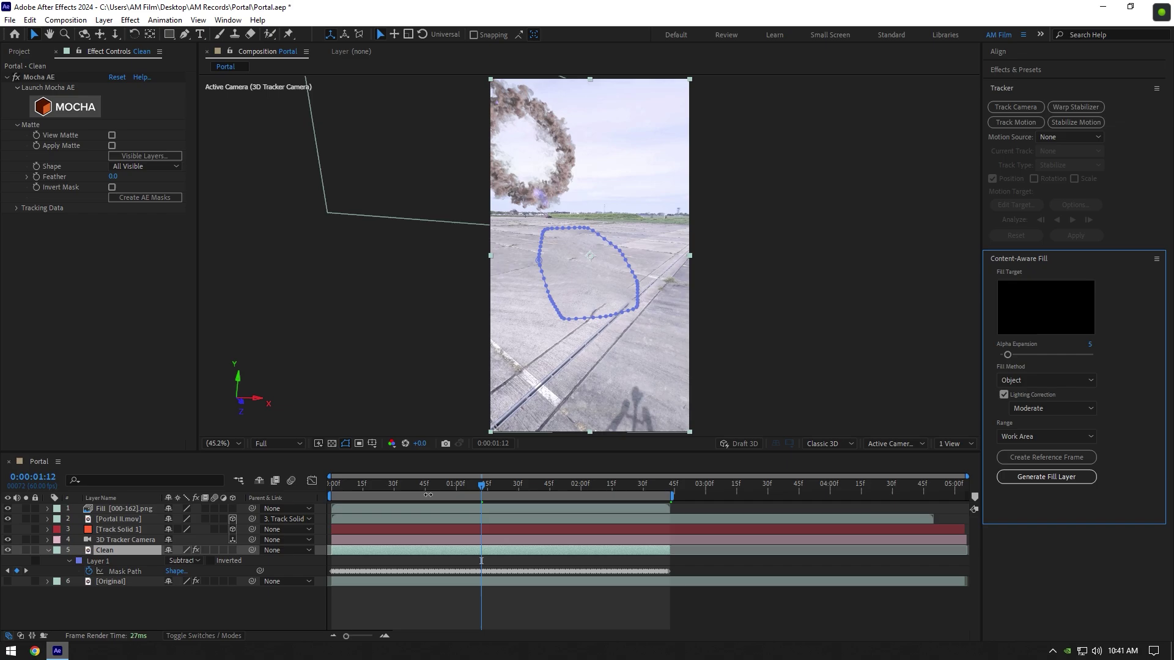
left_click_drag(473, 487, 496, 479)
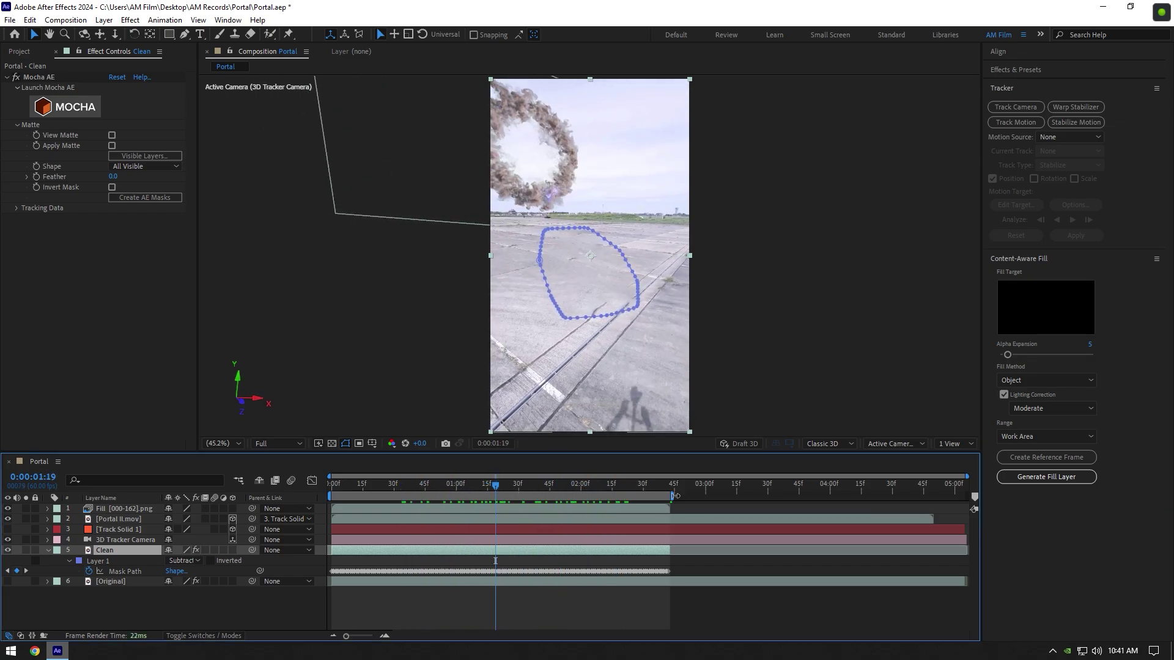
Restore the work area to the full composition length, and show the Original layer again with the mask outlines hidden in the viewer
left_click_drag(675, 495, 1006, 500)
left_click(346, 443)
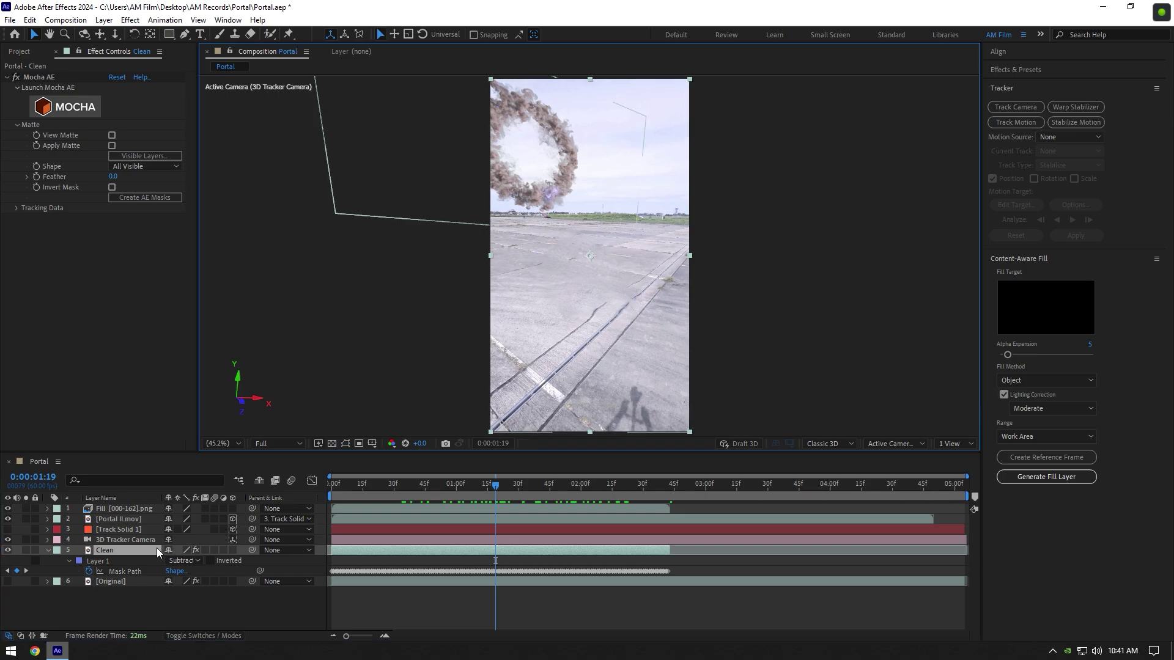
left_click(8, 582)
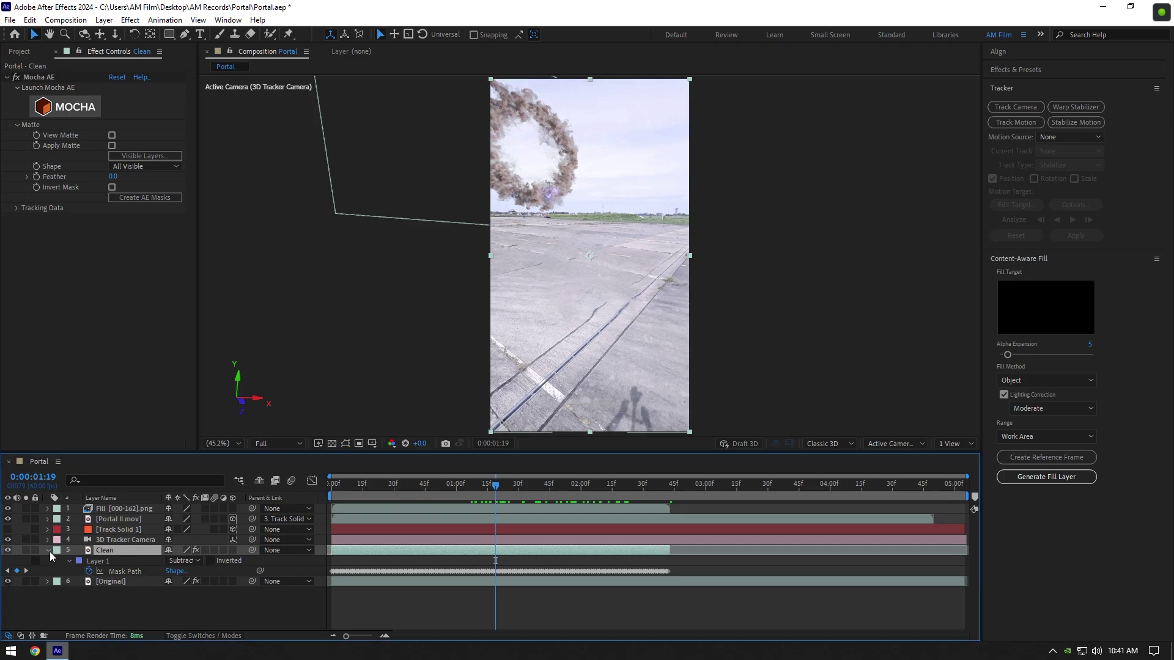
Collapse the Clean layer and move the generated Fill layer directly above it, under the 3D Tracker Camera
left_click(48, 550)
left_click(111, 511)
left_click_drag(112, 513, 109, 547)
left_click_drag(511, 483, 288, 489)
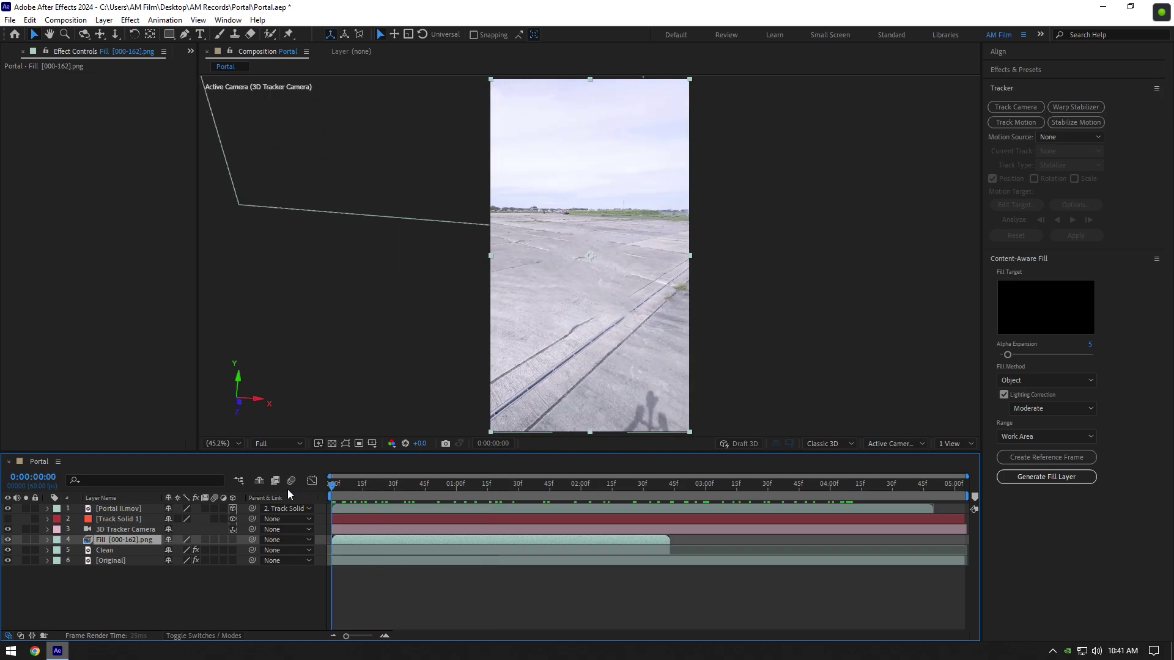
Duplicate the Original layer, place the copy directly above the Fill layer and rename it "Car only"
left_click(103, 561)
key("ctrl+d")
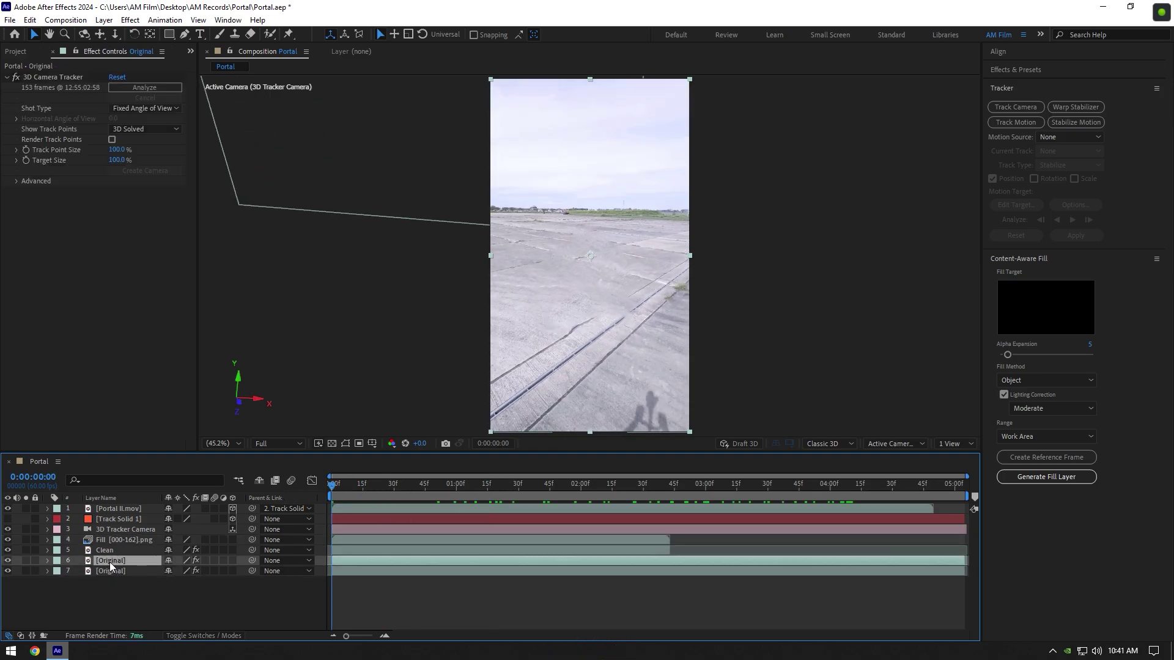
left_click_drag(111, 561, 110, 541)
right_click(112, 541)
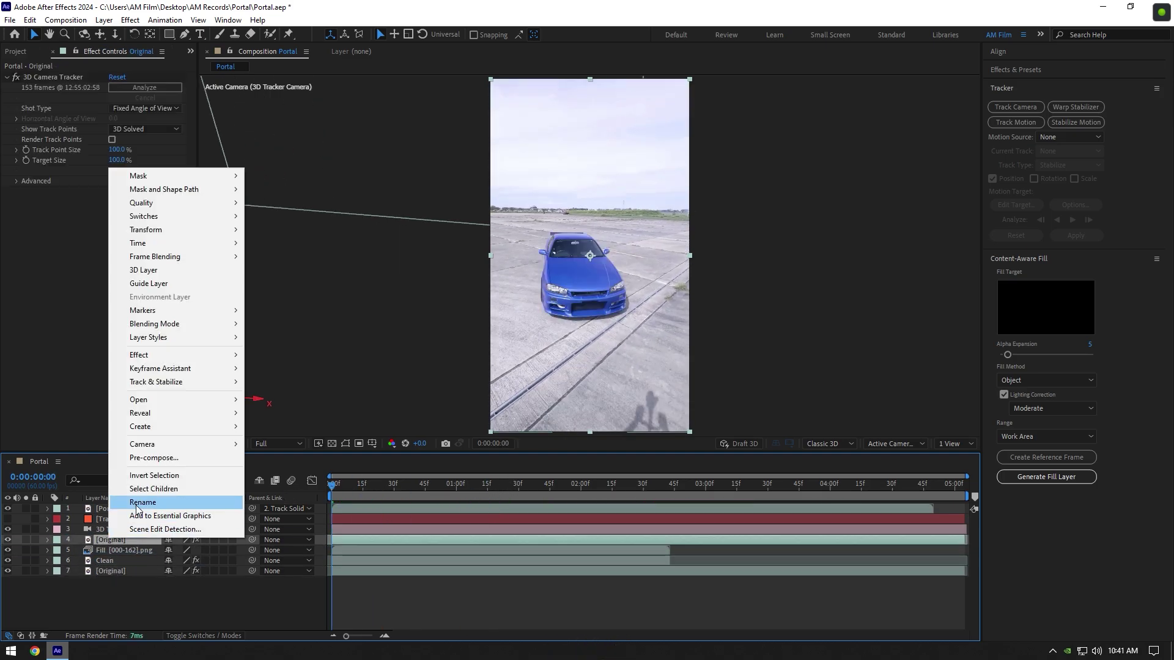
left_click(153, 500)
type("Car only")
key("Return")
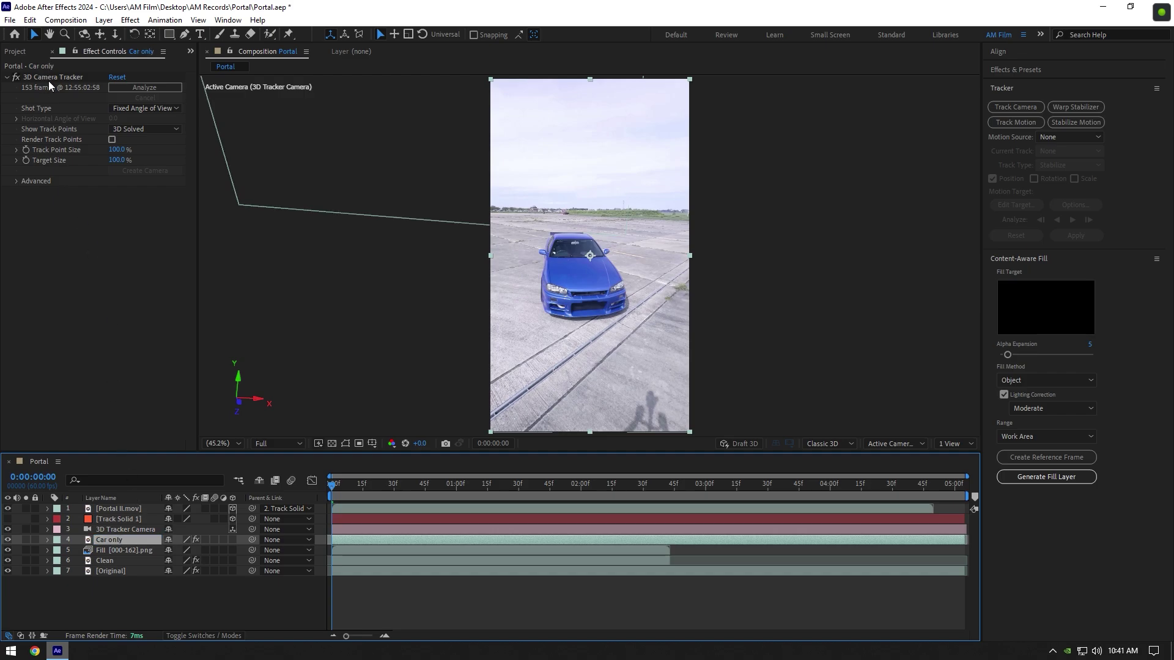
Delete the 3D Camera Tracker effect from the Car only layer and trim the layer's end to 0:00:02:43
left_click(48, 77)
key("Delete")
left_click_drag(373, 485, 670, 493)
left_click(641, 559)
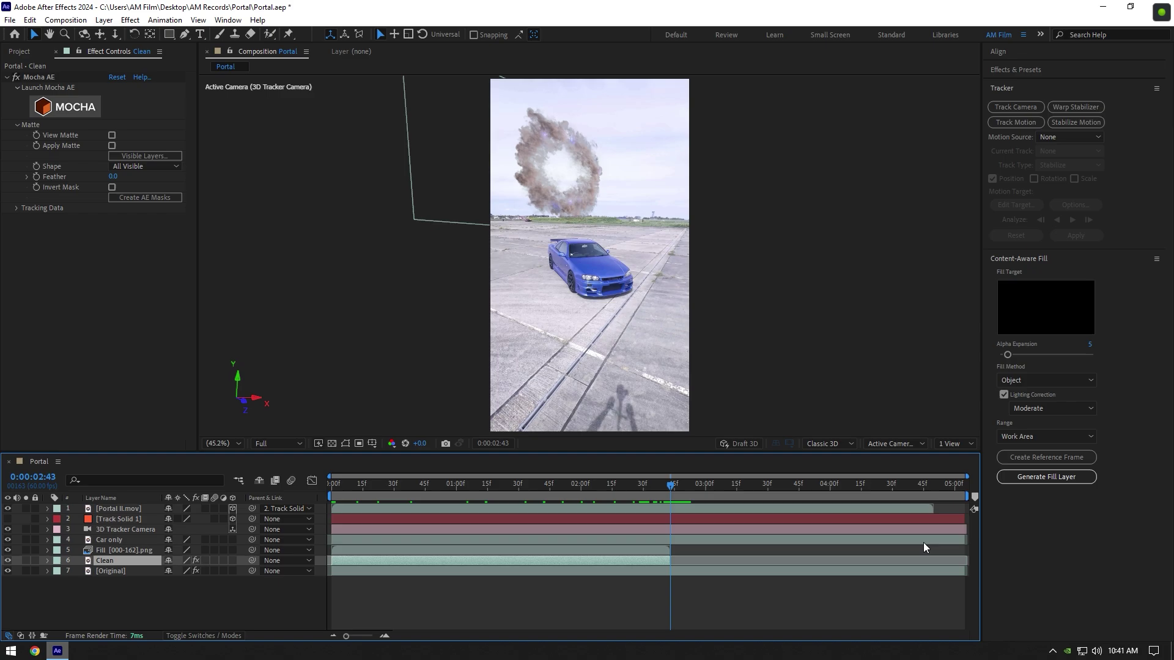
left_click_drag(965, 540, 670, 546)
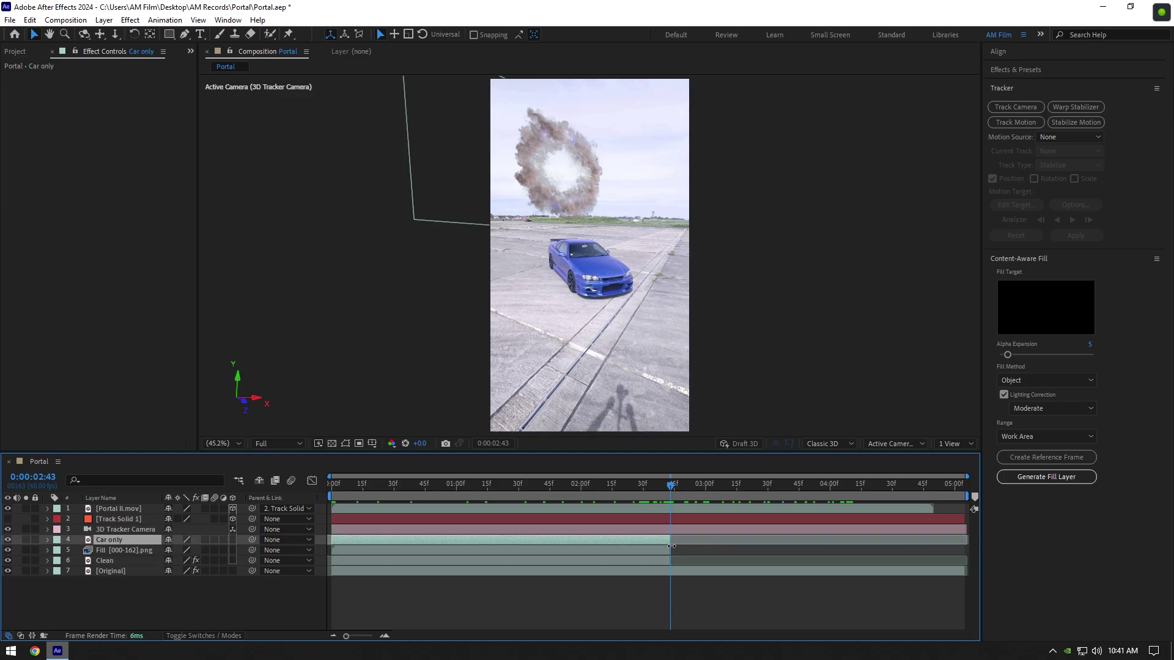
Freeze the Car only layer on its final frame and return to the start of the composition
left_click(386, 637)
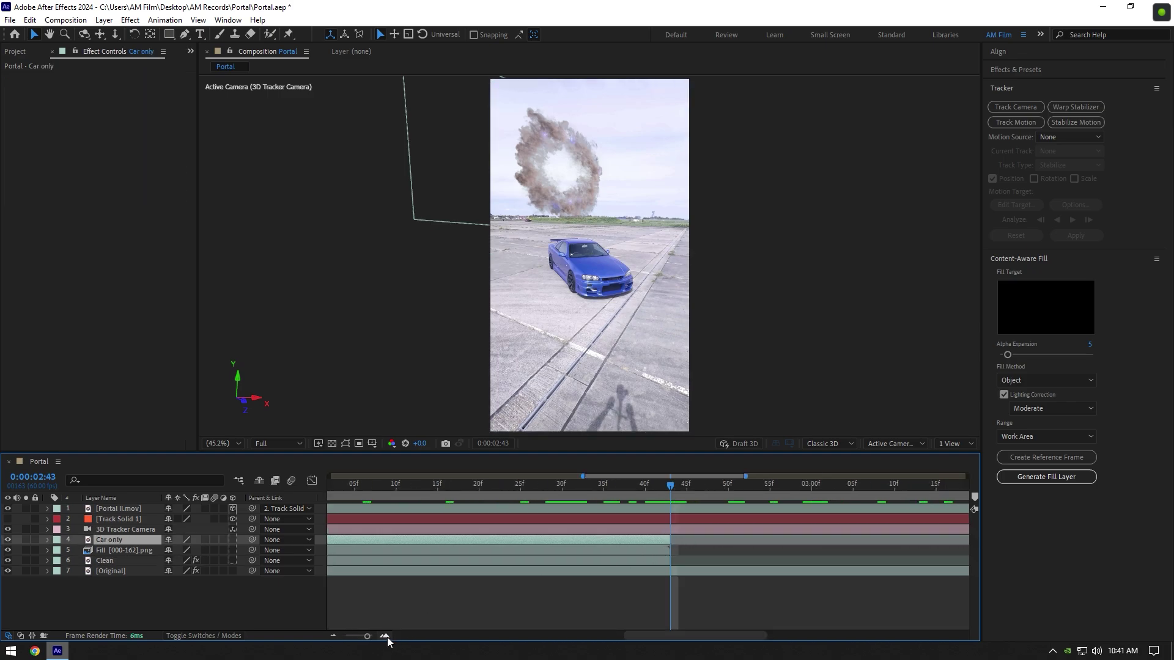
right_click(665, 541)
mouse_move(702, 253)
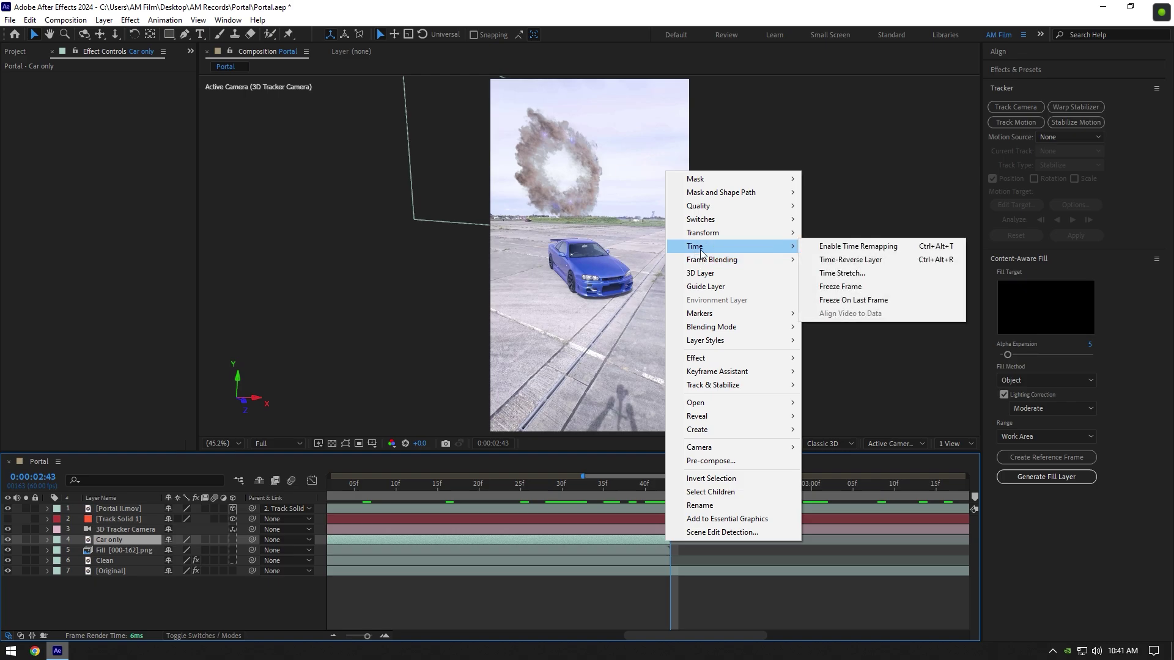
left_click(834, 286)
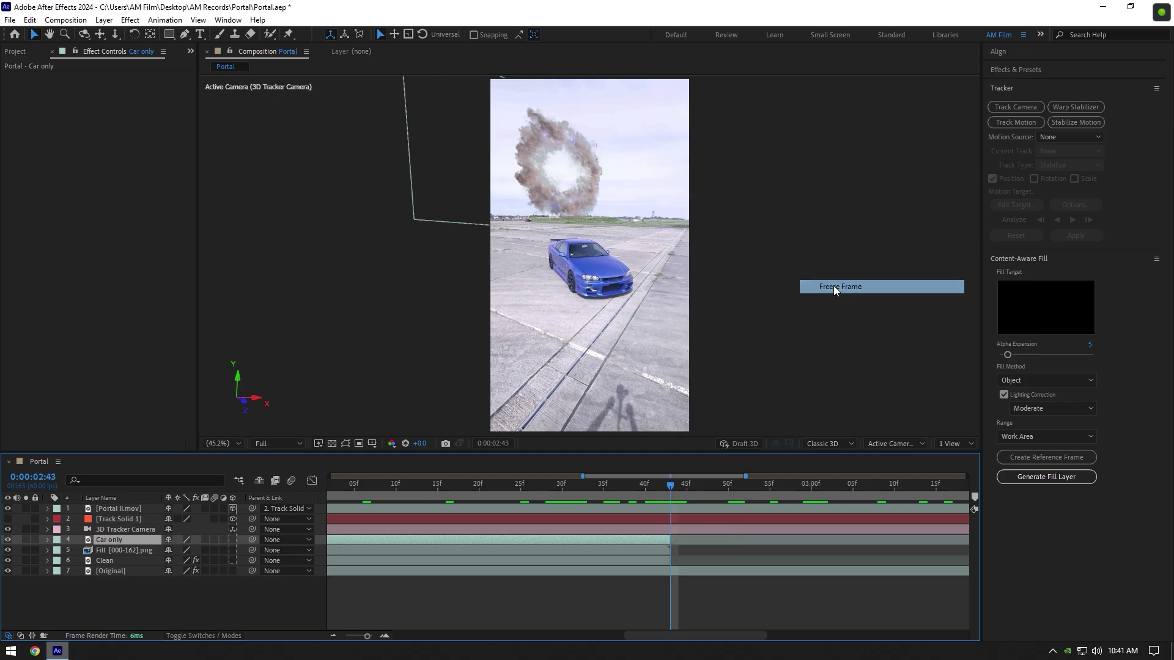
left_click(335, 636)
left_click(335, 635)
left_click_drag(642, 490, 222, 570)
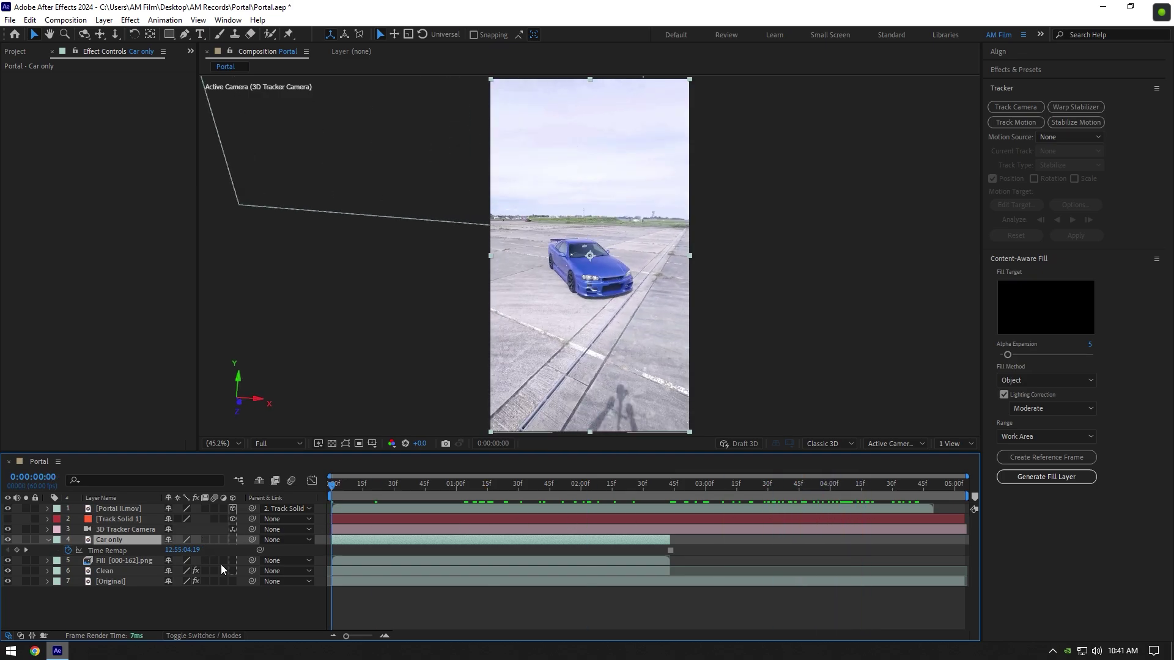
left_click(49, 540)
Start a Pen tool mask on the Car only layer, tracing the lower edge of the front bumper from the front wheel
scroll(604, 296, "up", 2)
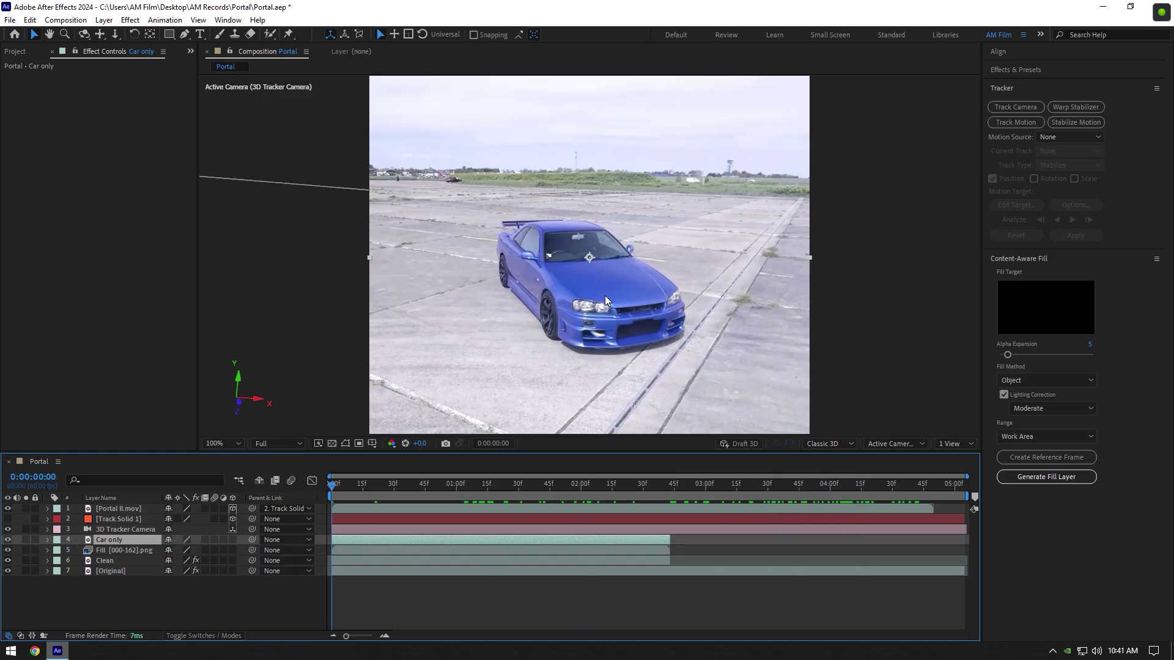
left_click(184, 35)
scroll(634, 375, "up", 1)
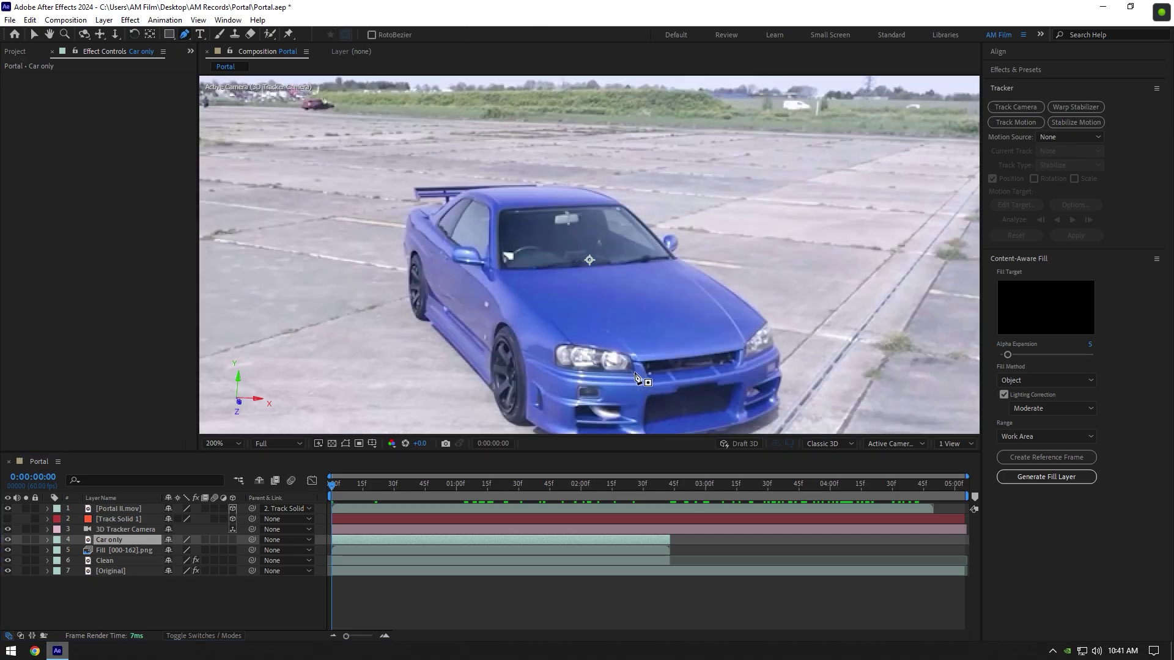
left_click_drag(621, 377, 577, 318)
left_click(481, 358)
left_click_drag(507, 376, 515, 379)
left_click_drag(554, 382, 564, 382)
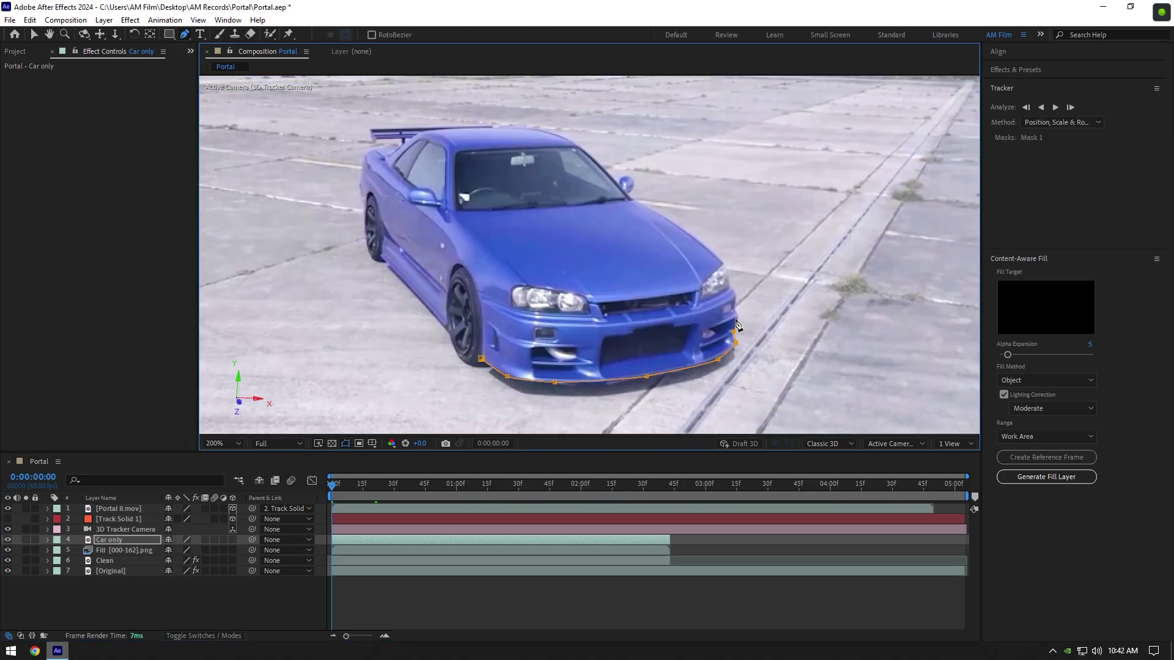
Continue the mask path up the hood edge, around the far side mirror and along the roof line toward the spoiler
scroll(631, 199, "up", 2)
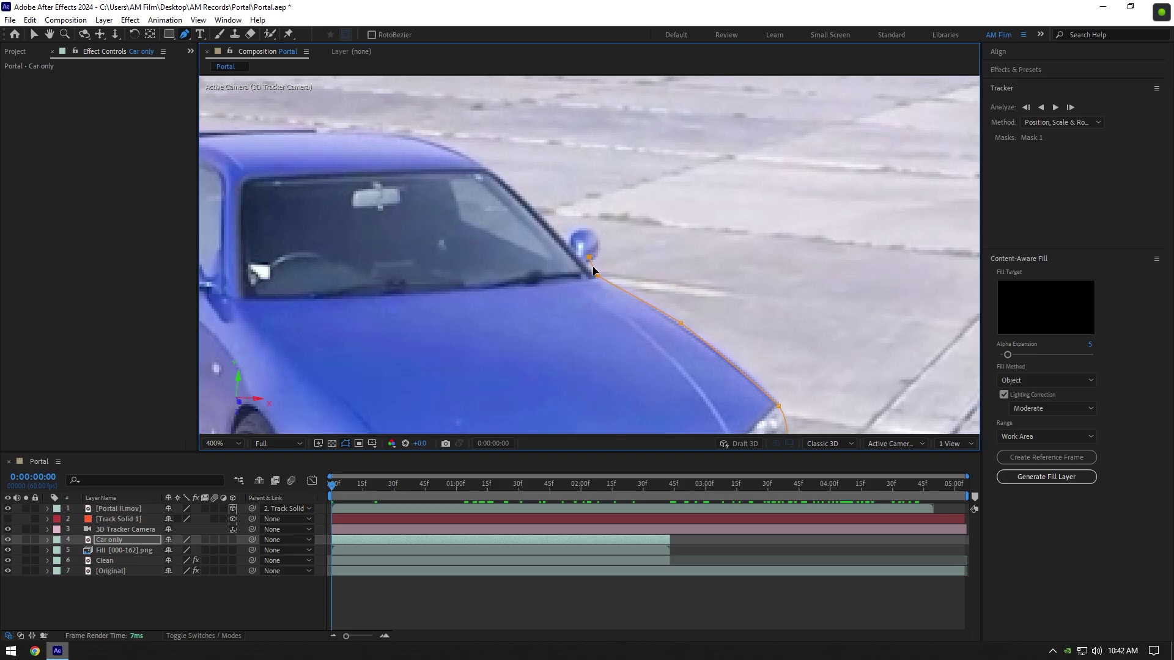
left_click(469, 157)
left_click(404, 133)
left_click_drag(364, 137, 592, 263)
left_click(590, 259)
left_click(546, 257)
left_click_drag(514, 254, 485, 256)
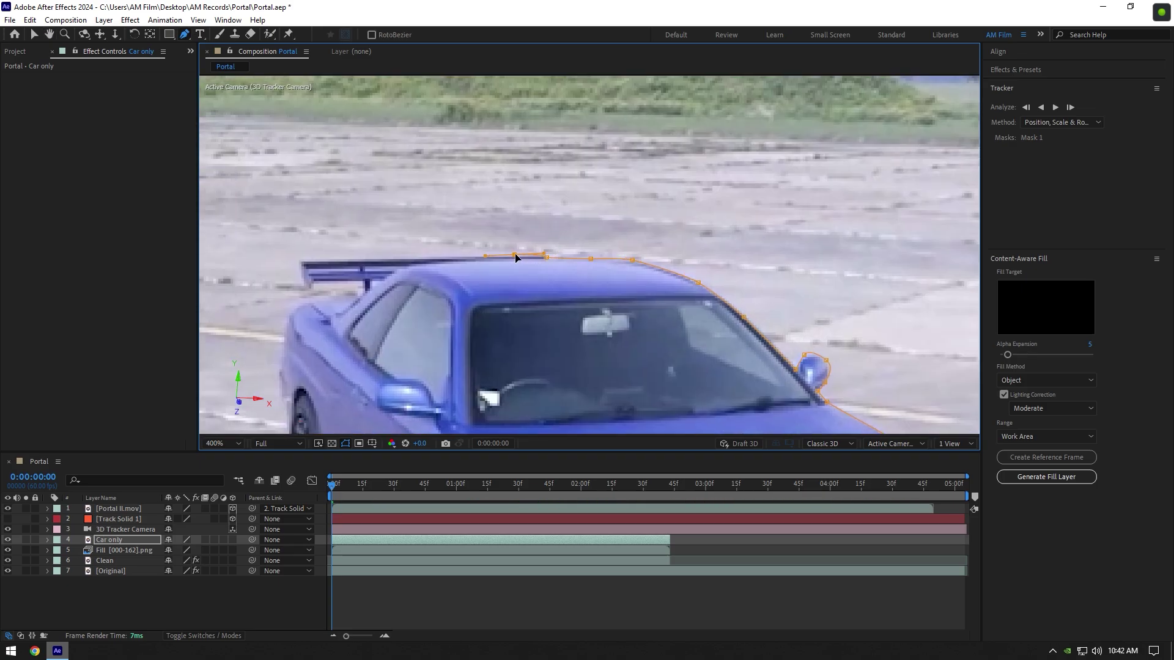
Trace around the spoiler, rear, side skirt and both near wheels, and close the mask at the front bumper
left_click_drag(285, 328, 354, 209)
left_click_drag(349, 244, 349, 250)
left_click_drag(350, 285, 355, 291)
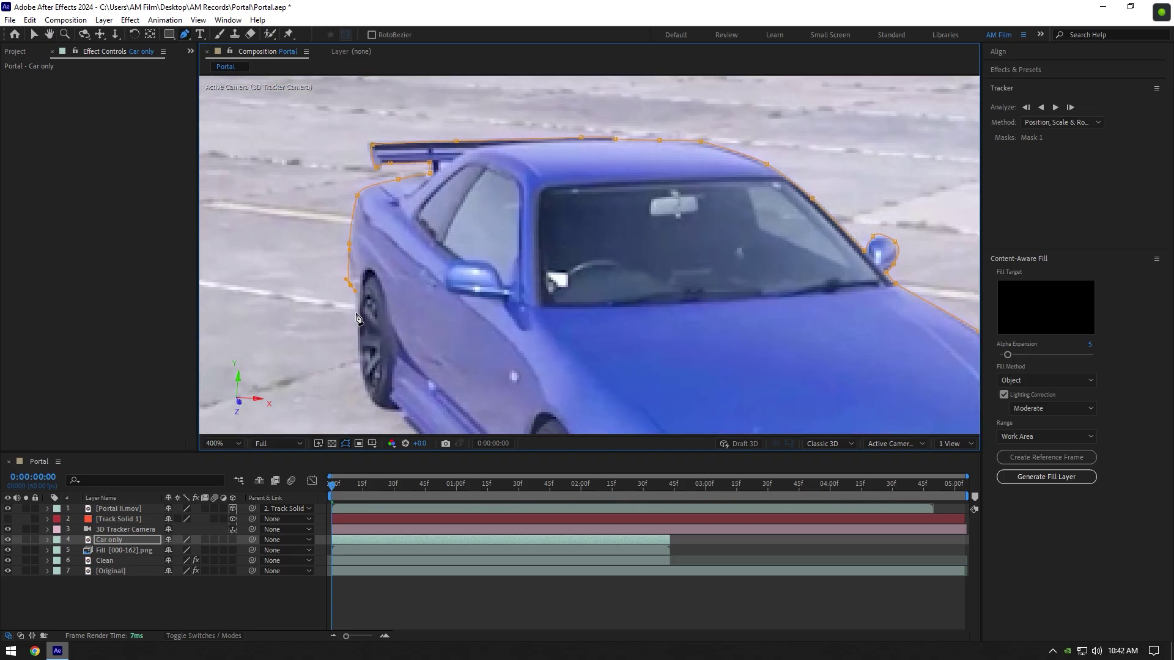
left_click_drag(400, 411, 299, 226)
left_click_drag(347, 279, 353, 287)
left_click_drag(385, 321, 390, 325)
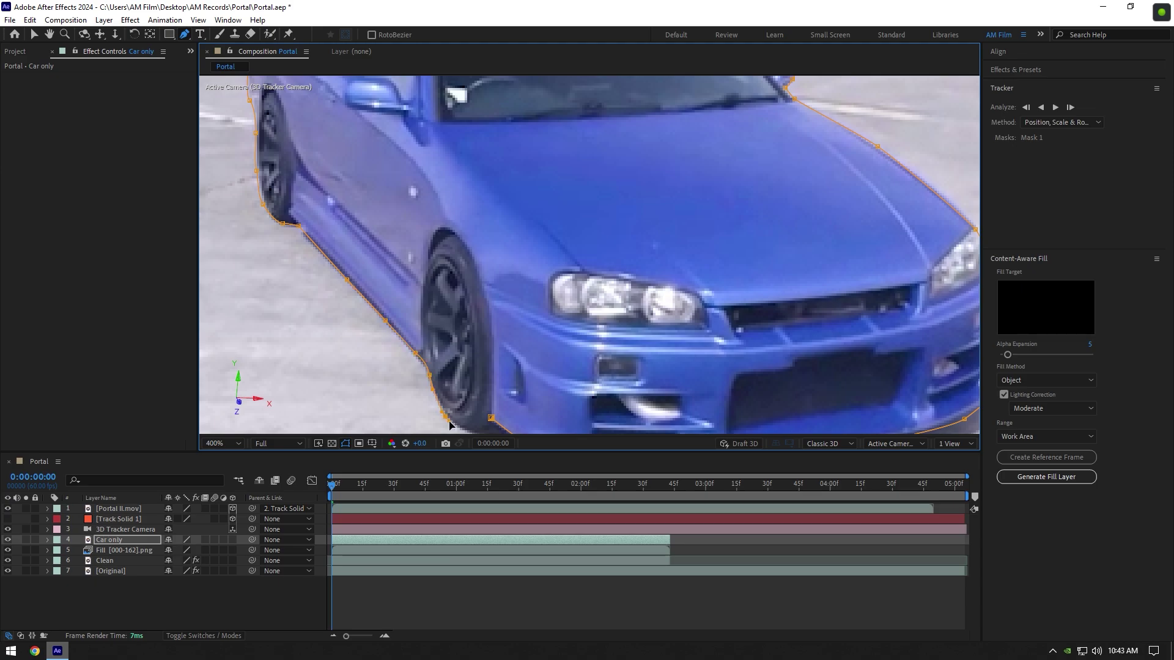
left_click_drag(450, 423, 406, 341)
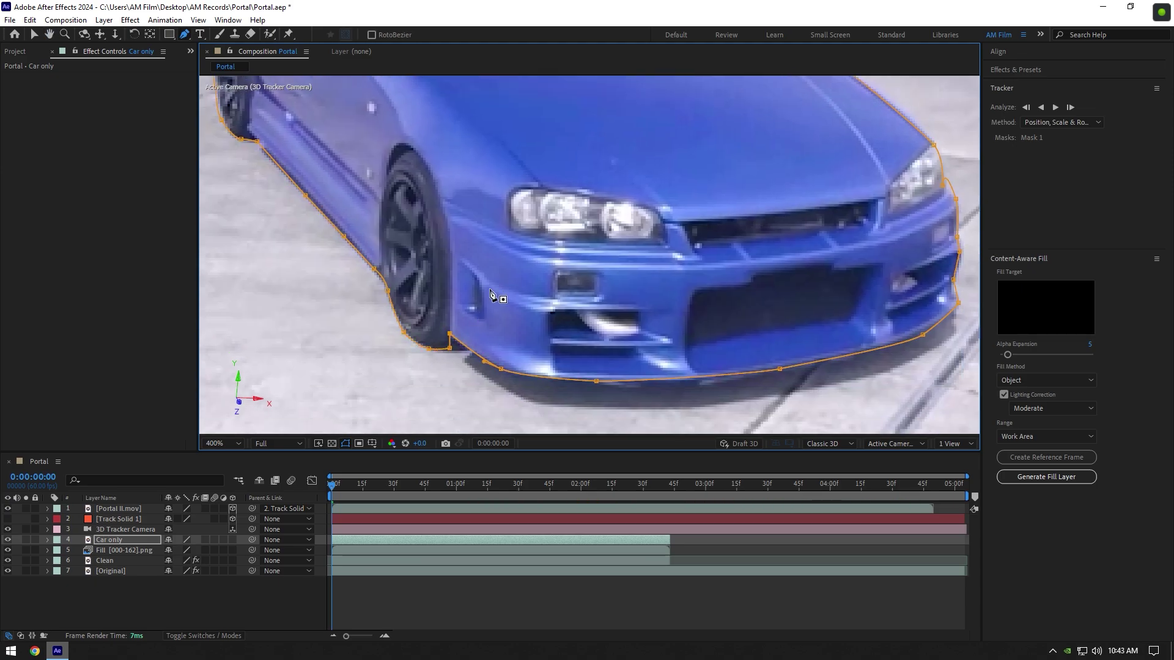
Hide the mask outlines and play back the composition to check the masked, frozen car over the clean background
scroll(490, 291, "down", 4)
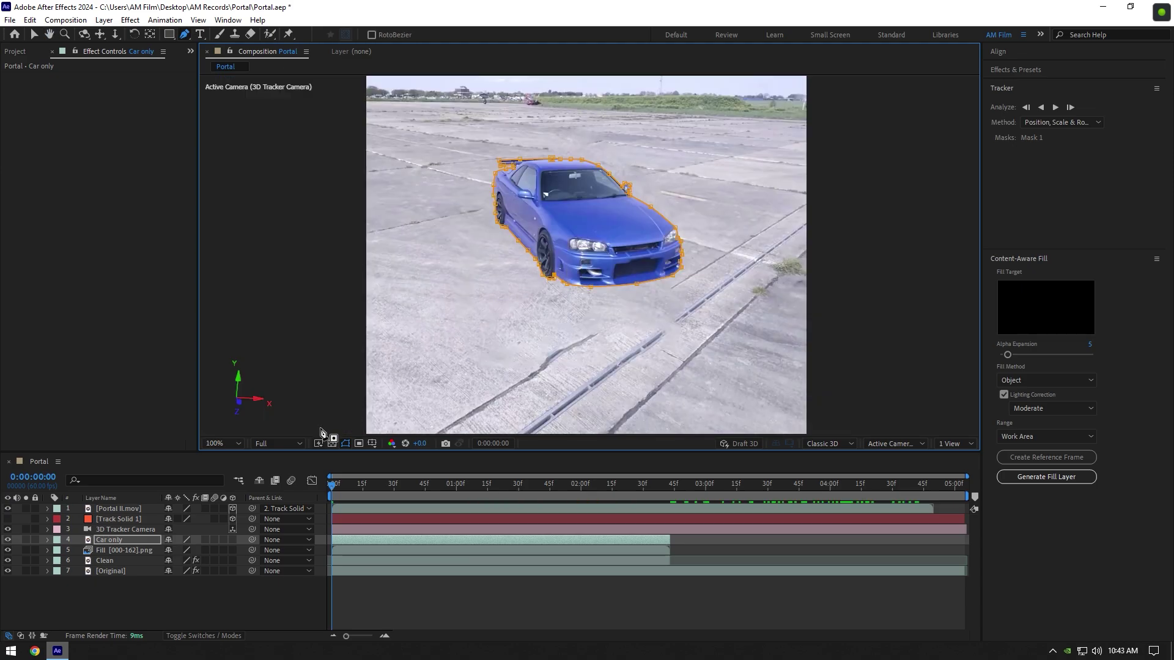
left_click(346, 443)
key("space")
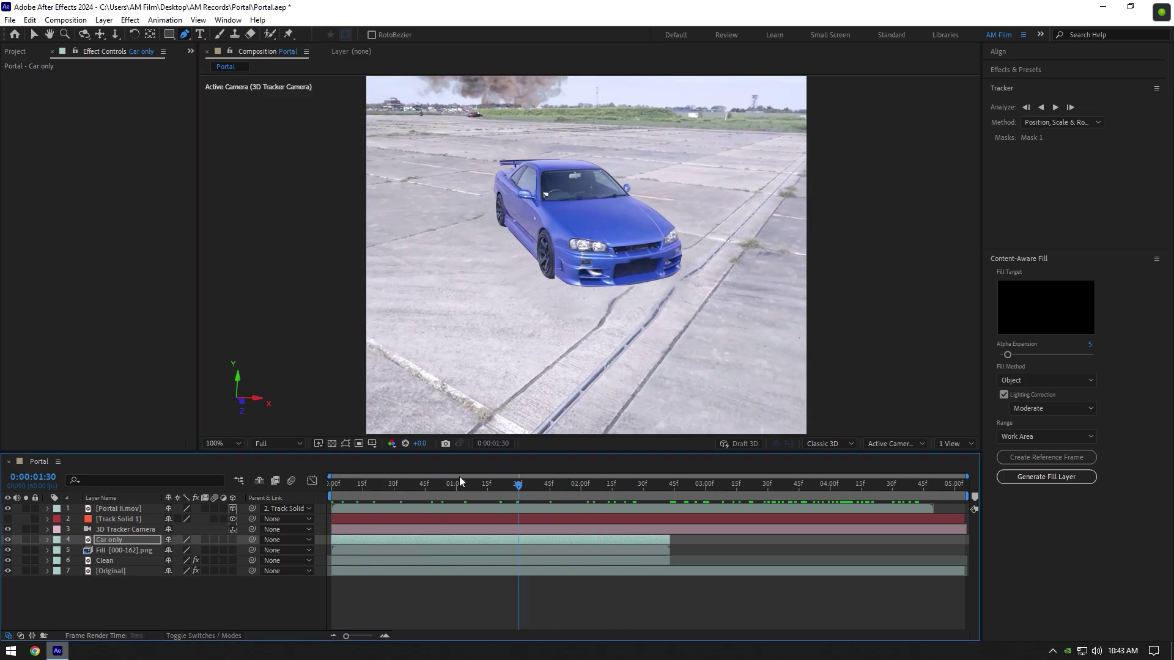
scroll(539, 290, "down", 2)
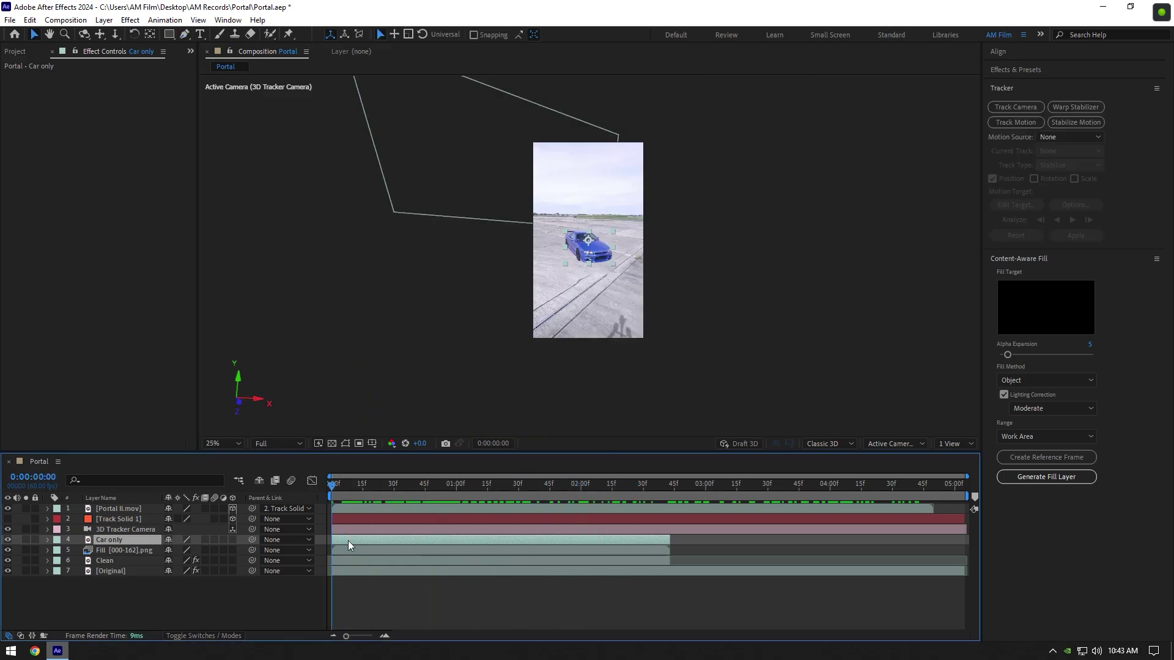
Set Position, Scale and Rotation keyframes on the Car only layer at the first frame, and move the car off-frame to the upper left
key("p")
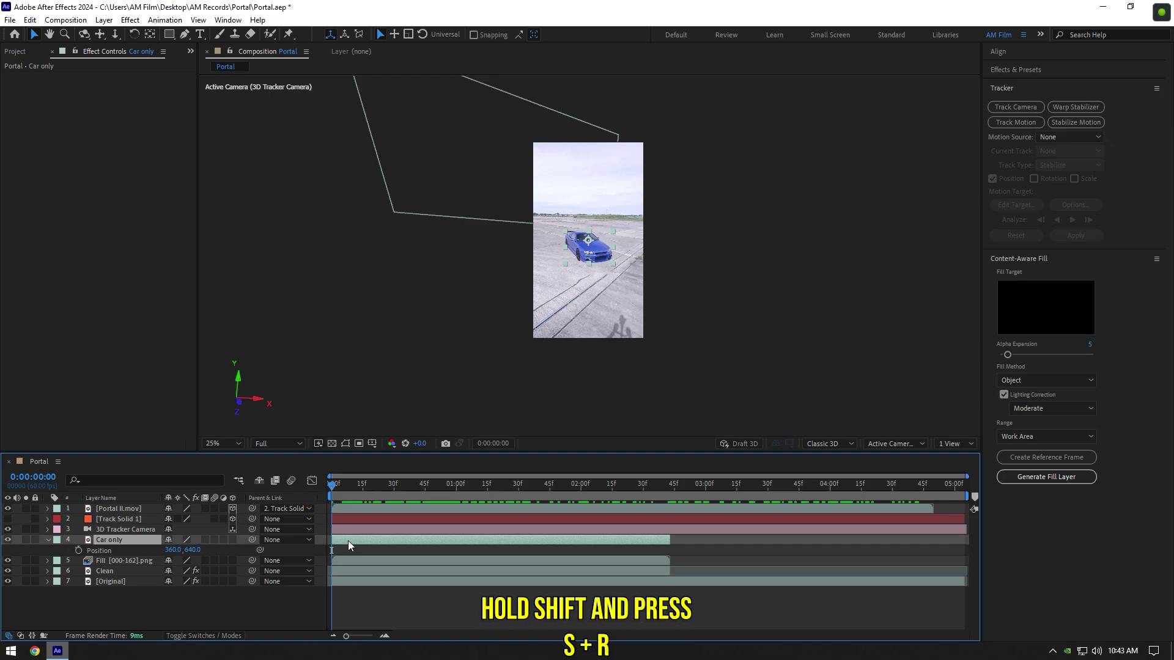
key("shift+s")
key("shift+r")
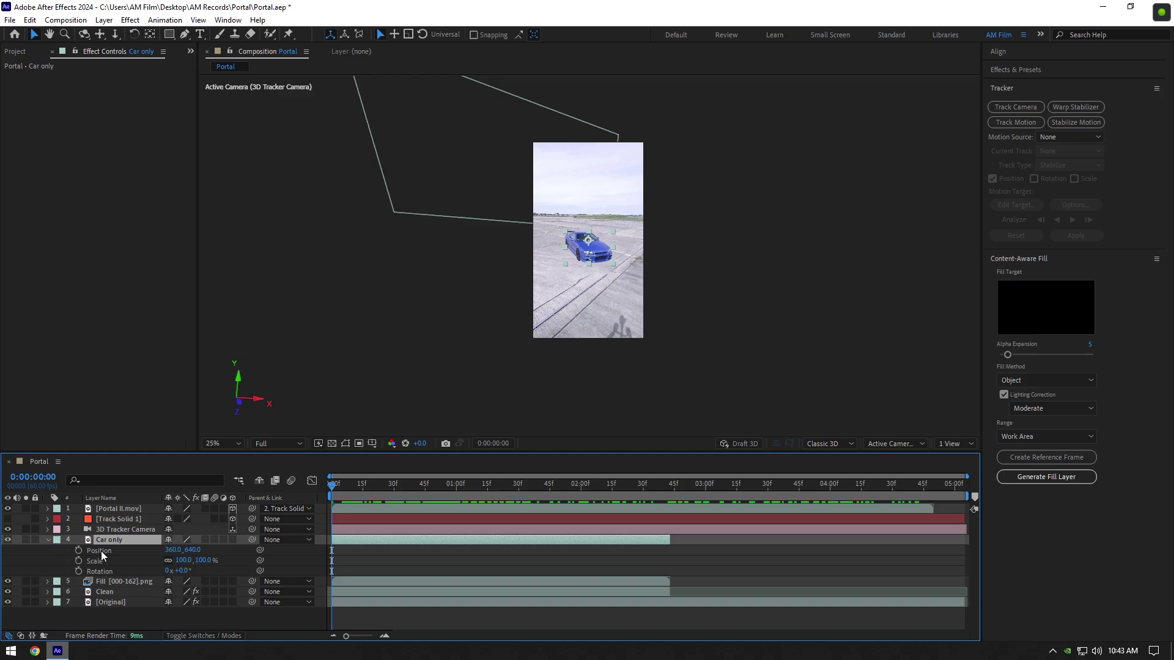
left_click(78, 550)
left_click(79, 561)
left_click(79, 571)
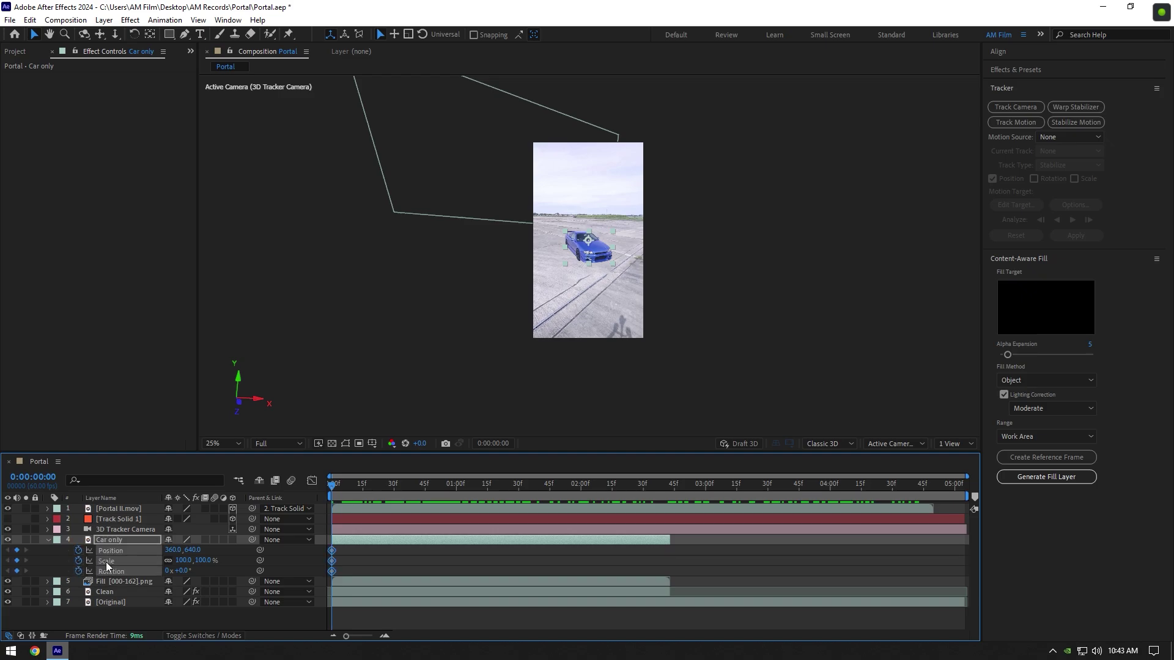
left_click_drag(590, 266, 484, 179)
At 0:00:01:52, move the car beside the portal to position 460, 392 and scale it to 59%
left_click_drag(354, 486, 564, 485)
left_click_drag(491, 161, 594, 213)
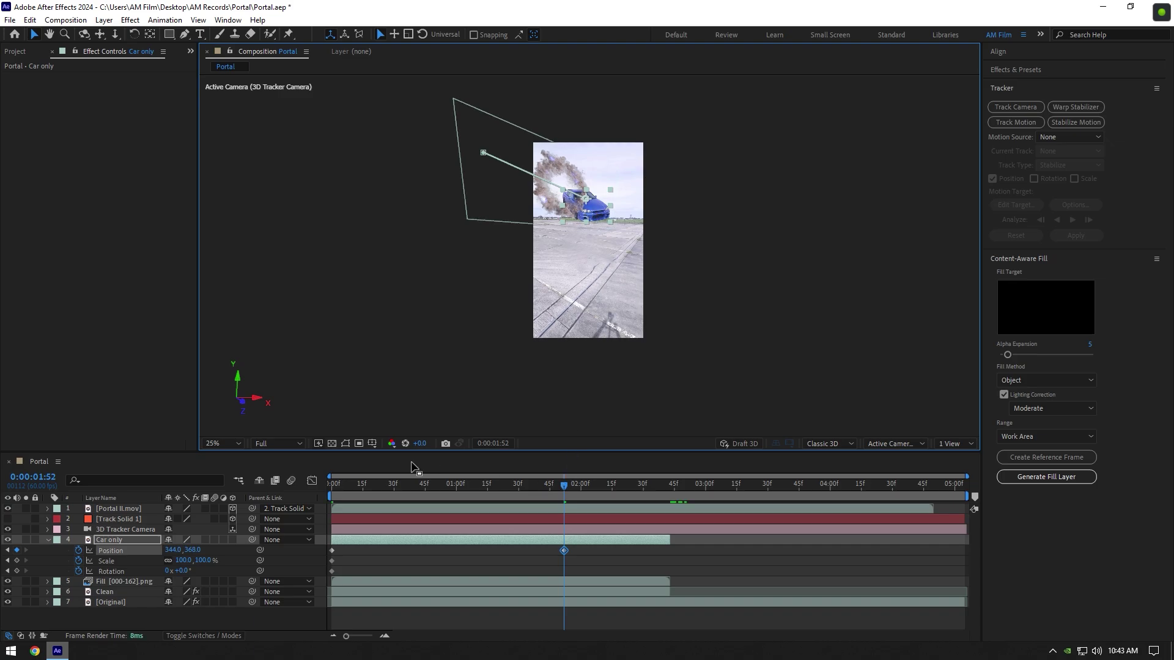
left_click_drag(183, 560, 148, 553)
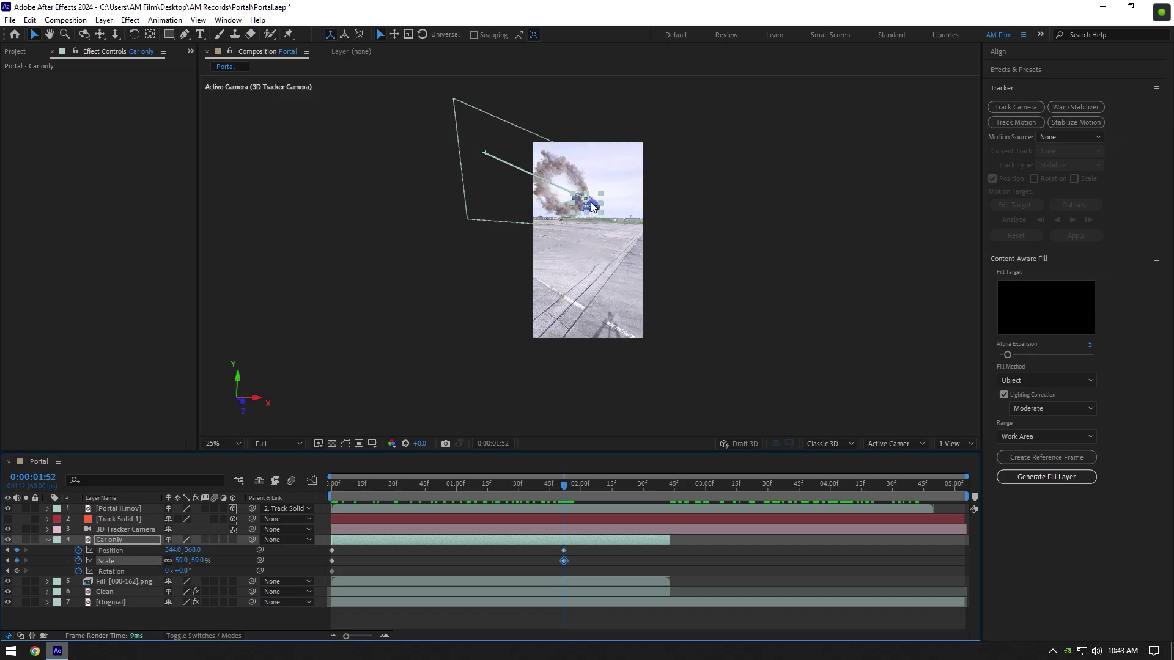
left_click_drag(593, 206, 611, 209)
At 0:00:02:43, reset the Car only layer's Position and Scale to add keyframes at 360, 640 and 100%
left_click_drag(564, 486, 669, 486)
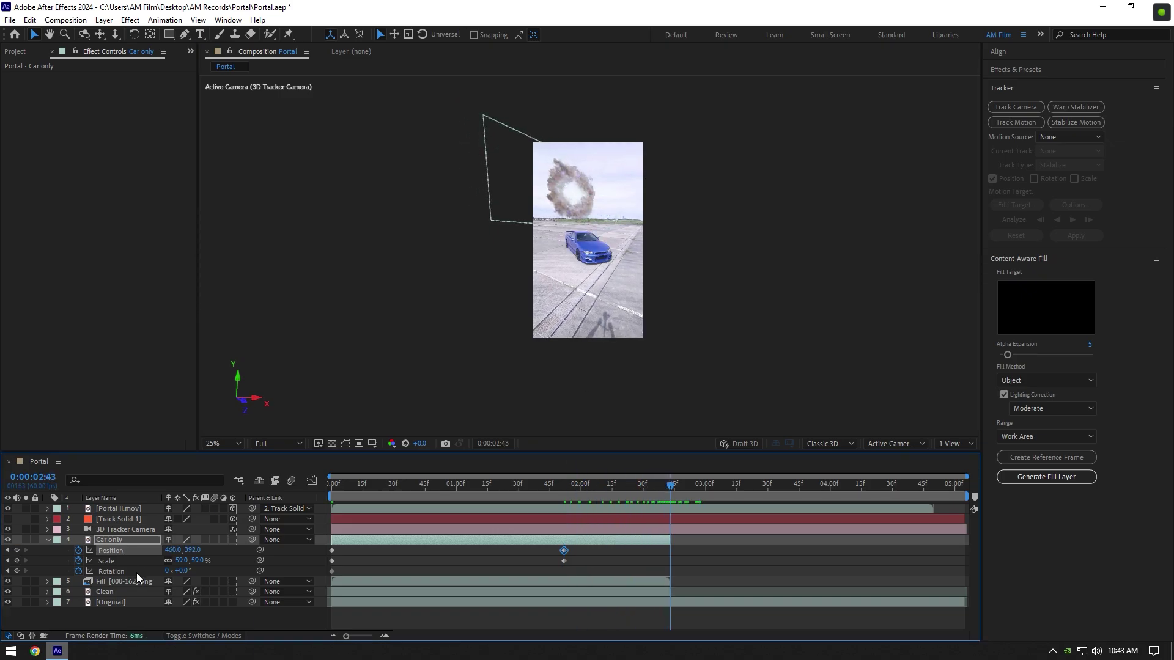
right_click(116, 550)
left_click(144, 472)
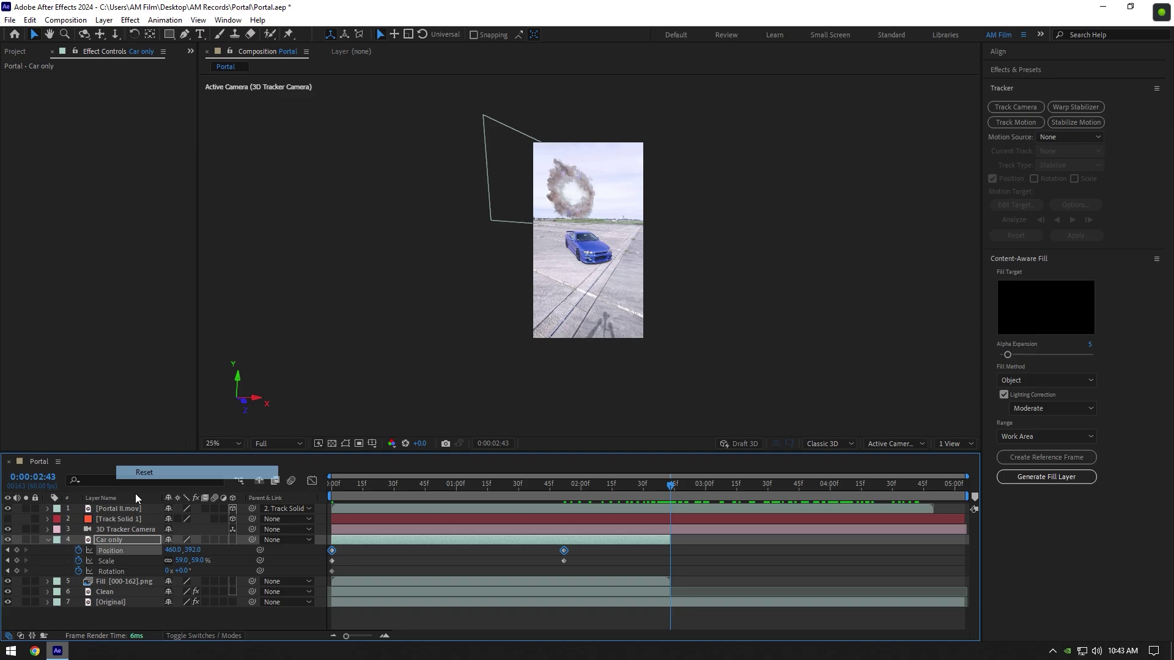
right_click(105, 560)
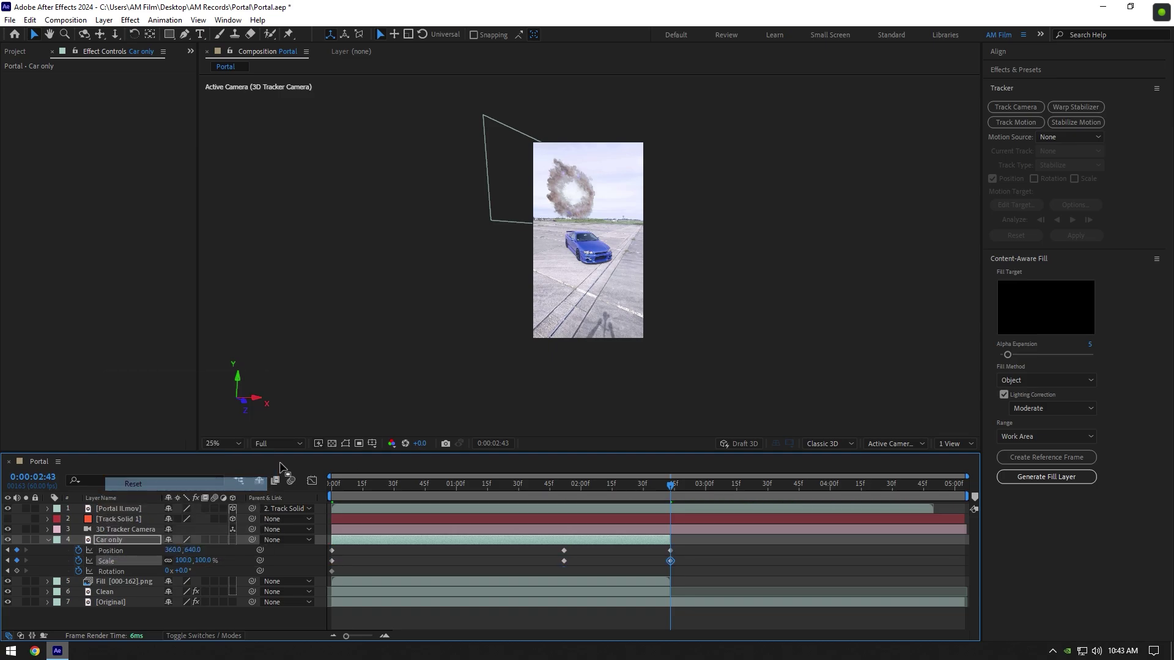
Rotate the Car only layer to -34° at 0:00:01:52 and reset its Rotation at 0:00:02:43 so the car lands level
left_click_drag(673, 485, 423, 486)
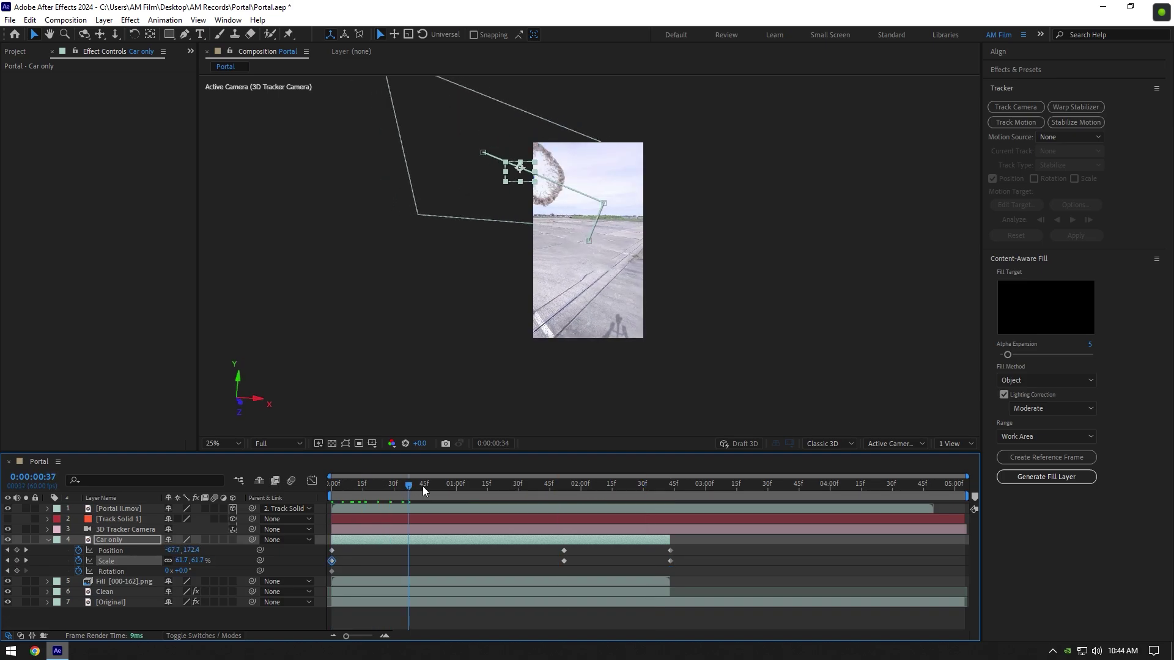
key("k")
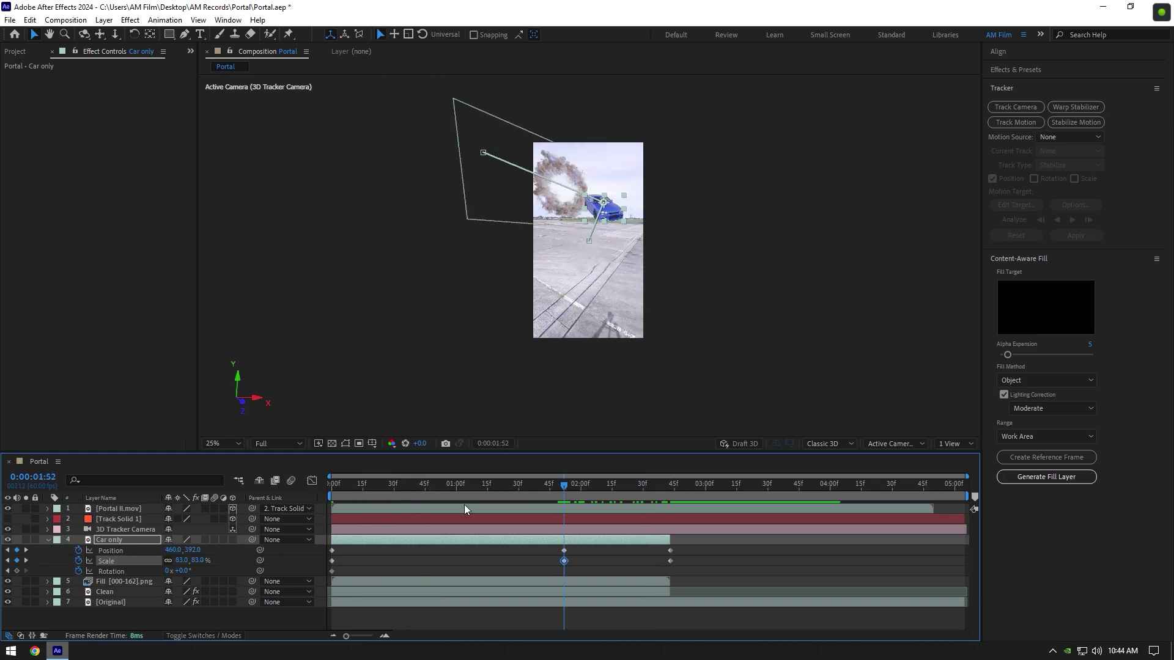
left_click_drag(184, 570, 167, 568)
left_click_drag(566, 489, 672, 489)
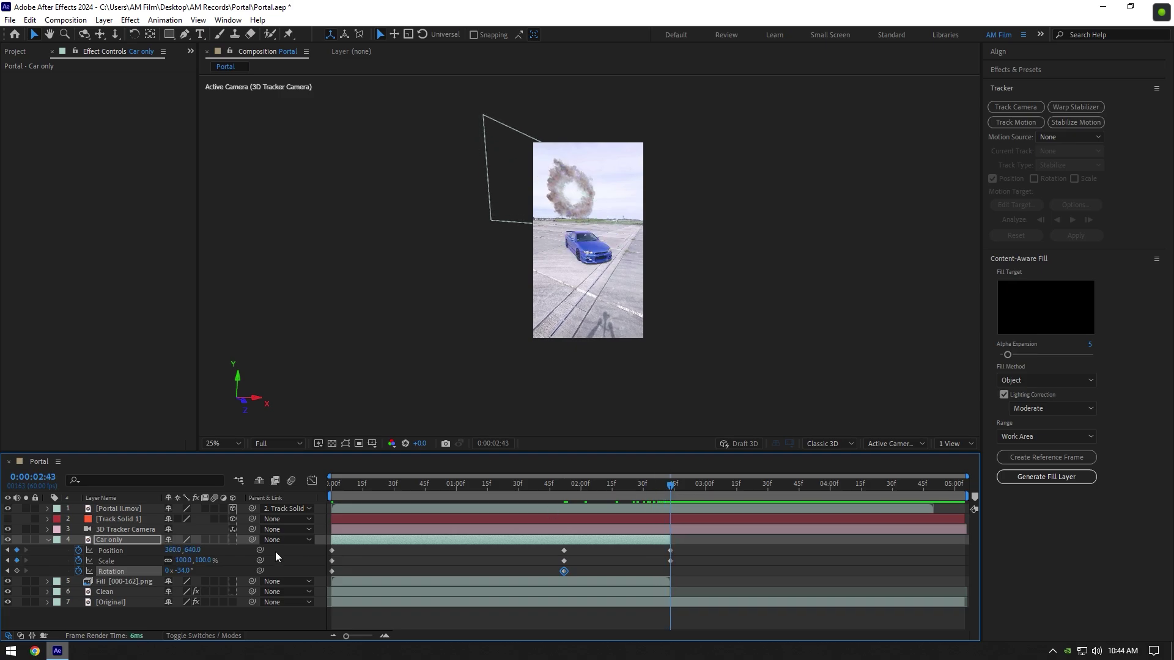
right_click(126, 574)
left_click(218, 494)
left_click_drag(670, 495, 520, 486)
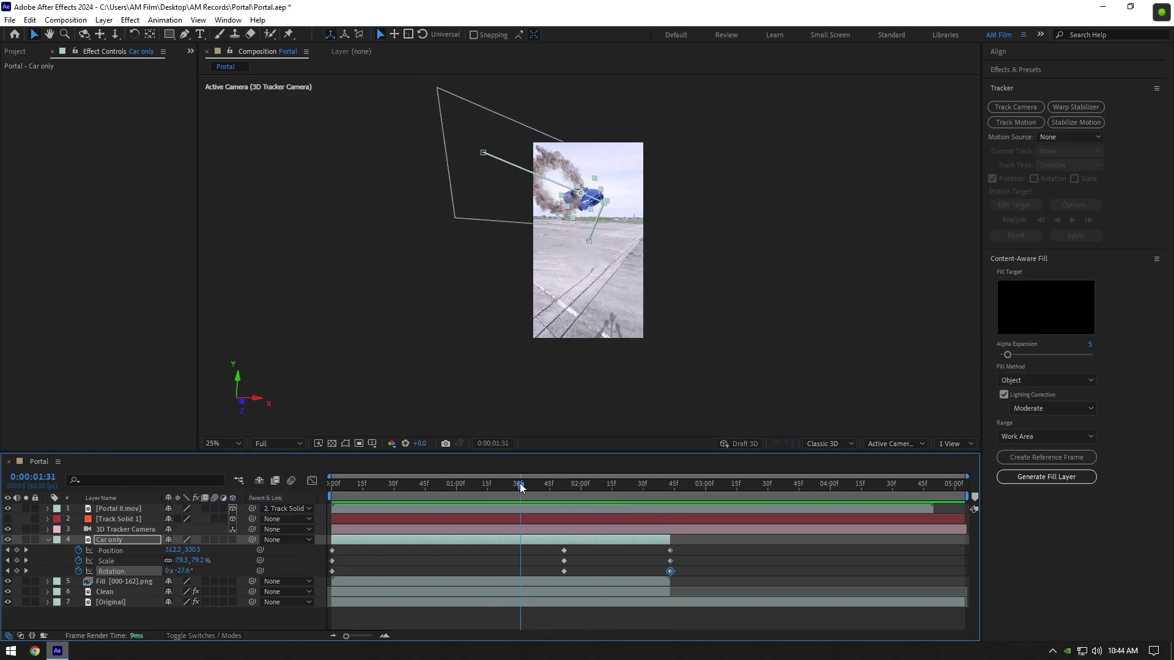
Enable motion blur for the Car only layer, apply Easy Ease to all its Position, Scale and Rotation keyframes, and preview from the start
left_click(214, 539)
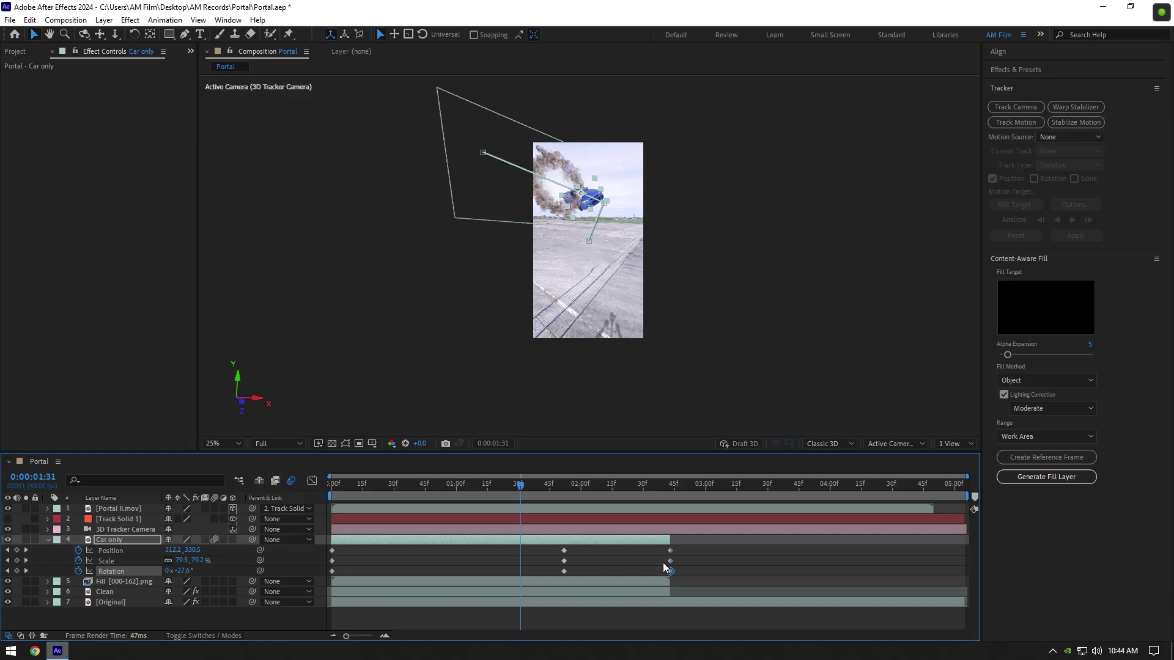
left_click_drag(671, 556, 324, 575)
key("F9")
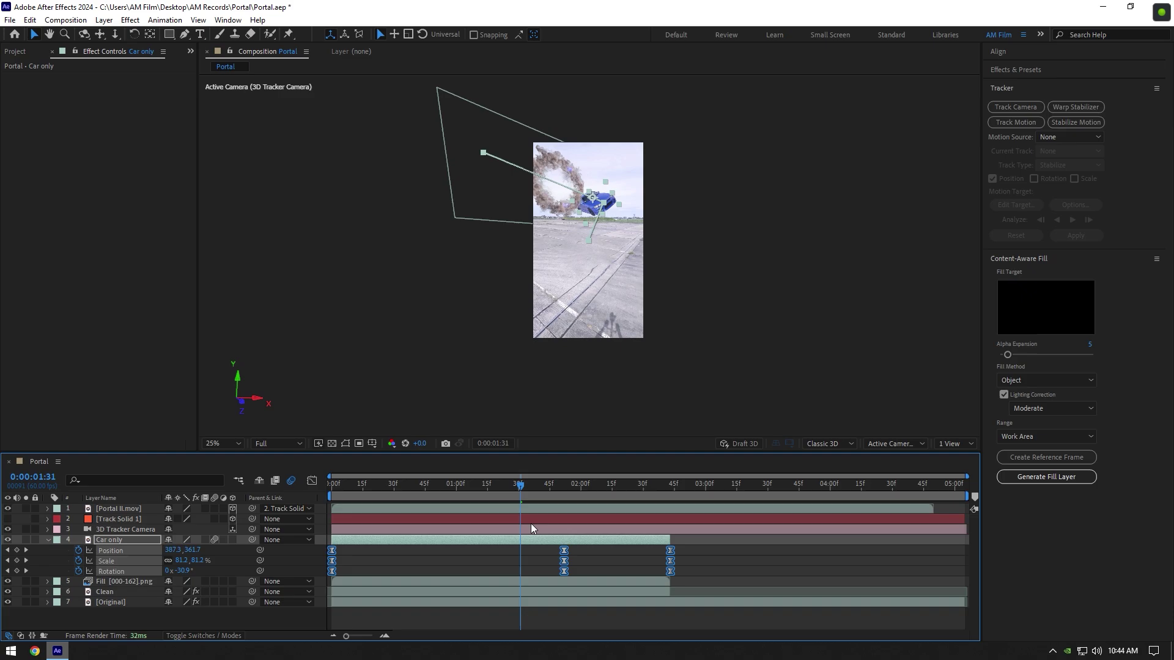
left_click_drag(521, 486, 331, 489)
key("space")
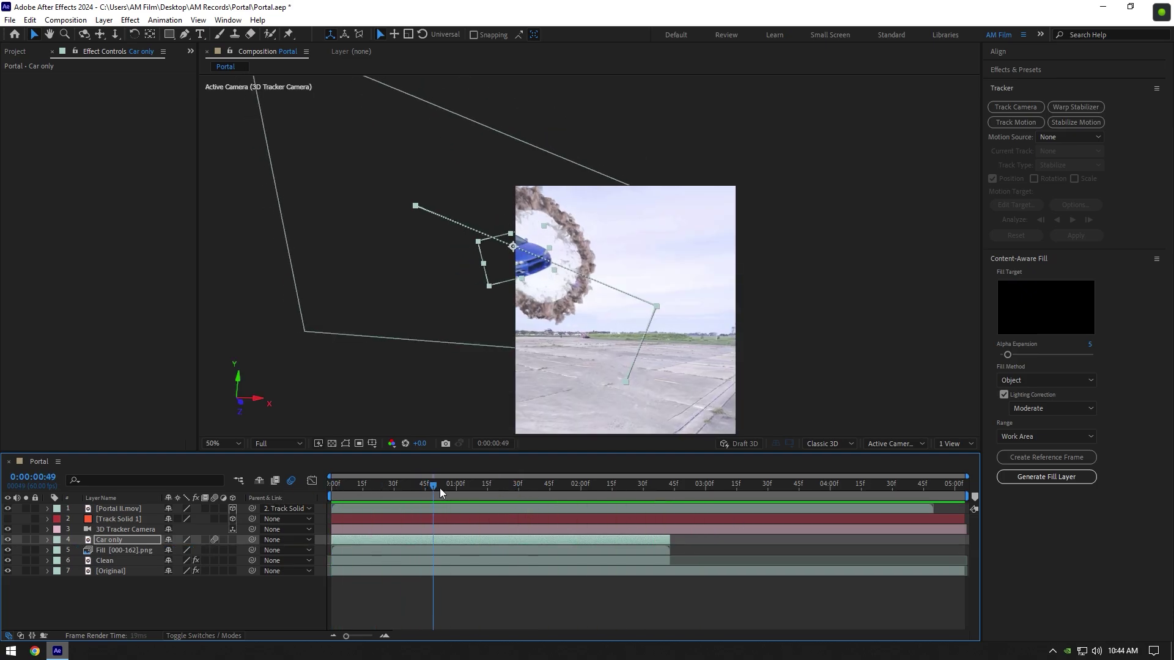
Duplicate the Car only layer, place the copy above the portal layer, and trim its start to 0:00:00:57 where the car emerges
left_click_drag(439, 488, 477, 486)
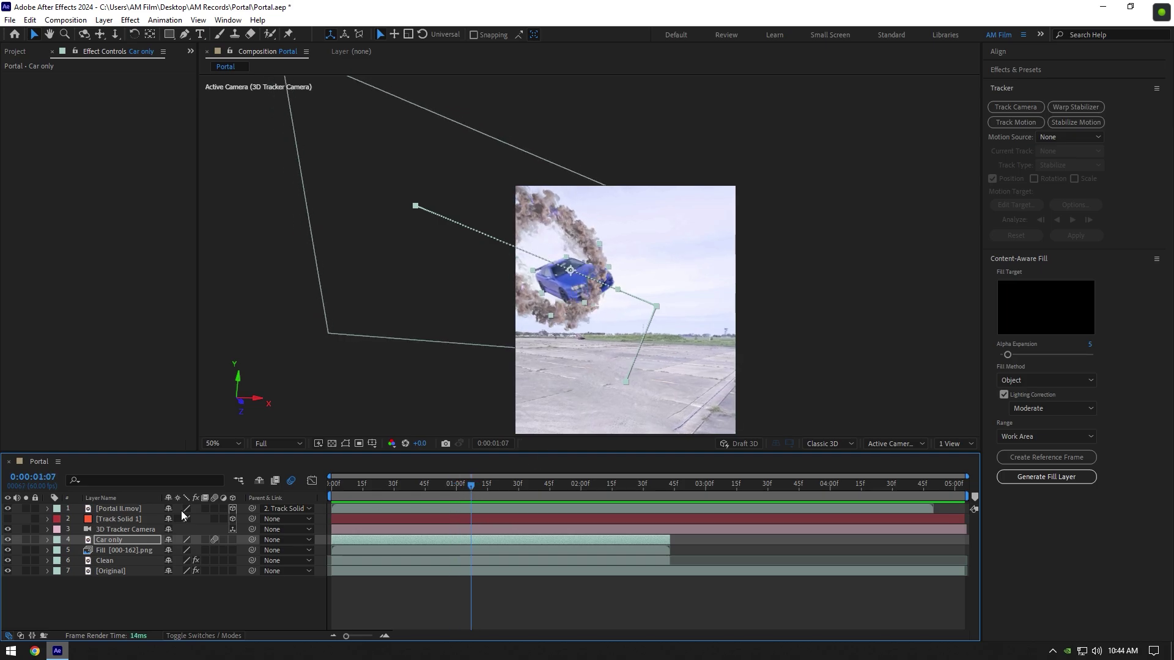
left_click(108, 543)
key("ctrl+d")
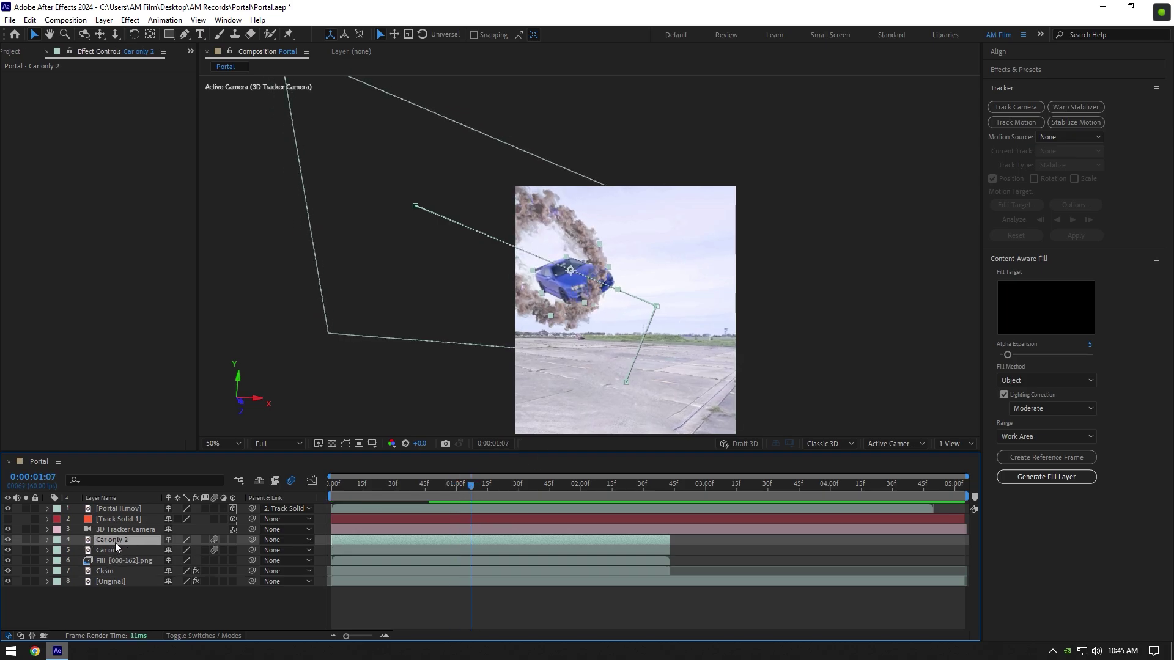
left_click_drag(116, 543, 115, 505)
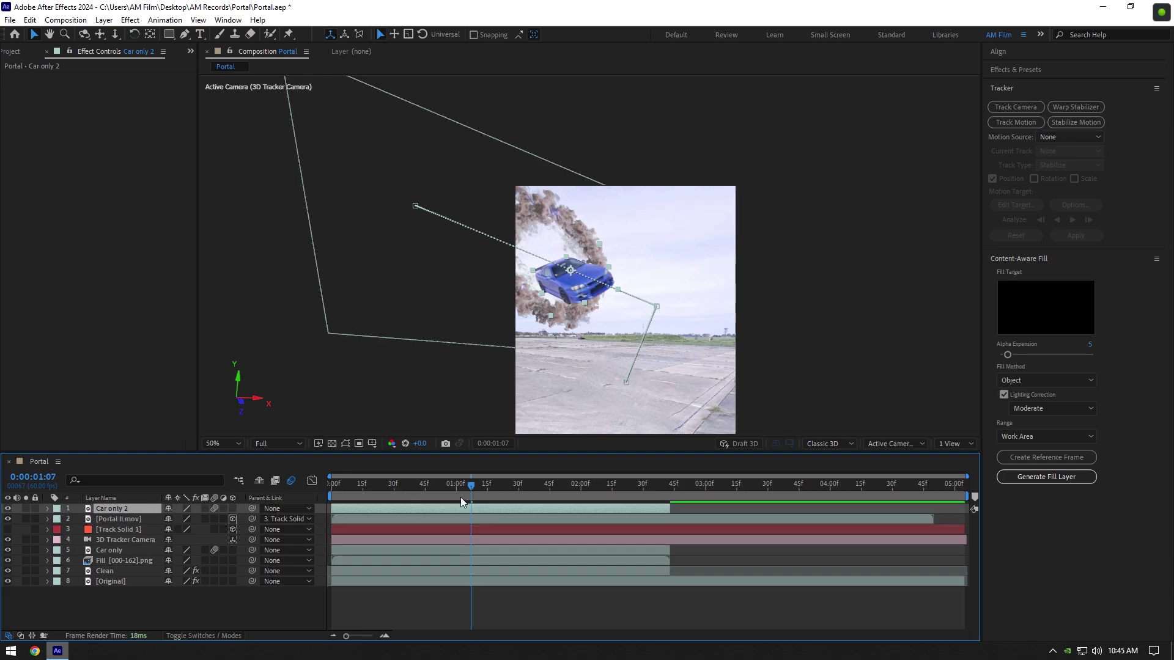
mouse_move(461, 488)
left_mouse_down()
mouse_move(400, 488)
mouse_move(473, 489)
mouse_move(448, 489)
left_mouse_up()
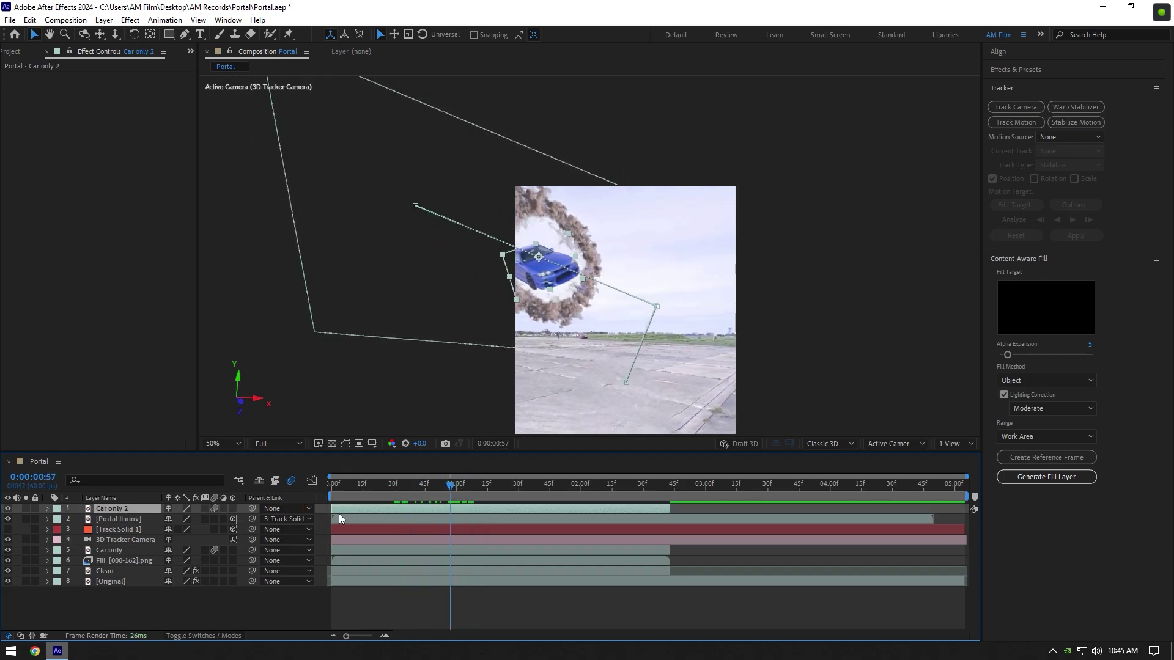
left_click_drag(332, 512, 424, 495)
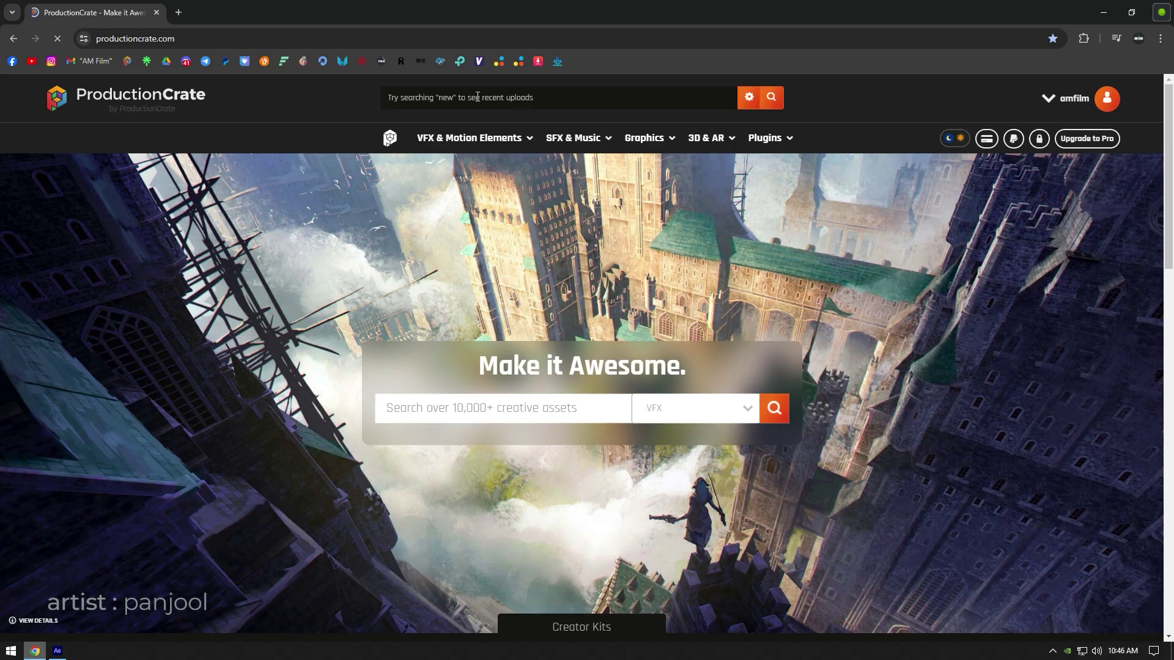
Switch to the browser, search FootageCrate for free dust, and choose the Cloudy Shockwave Front clip
left_click(477, 96)
type("free d")
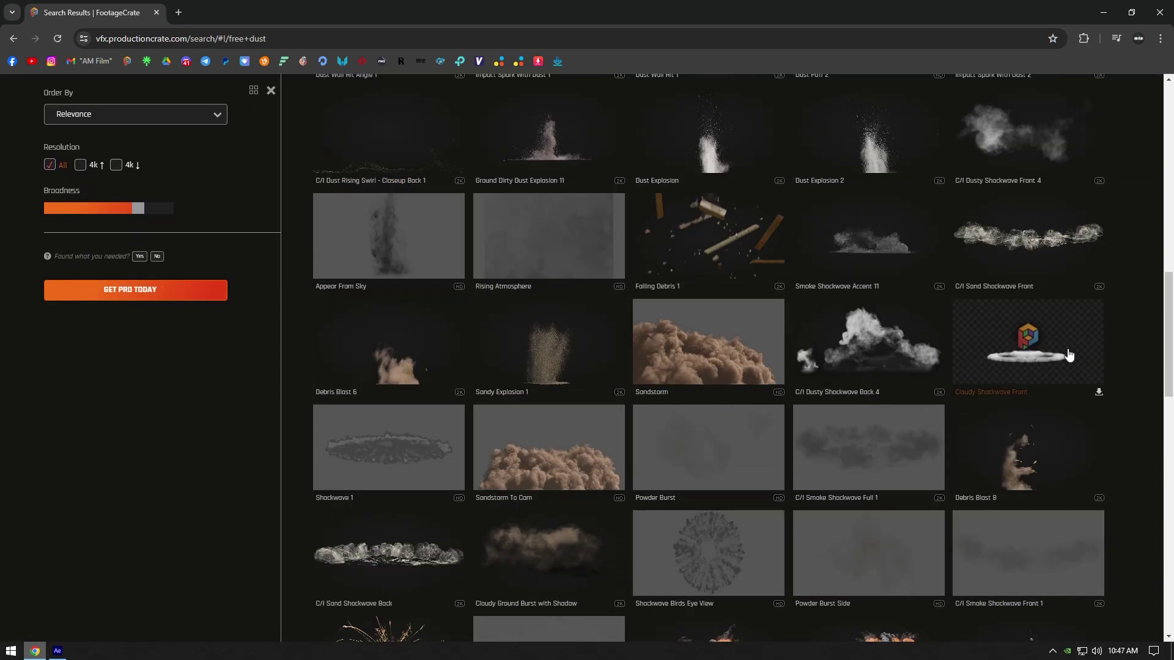
left_click(1005, 398)
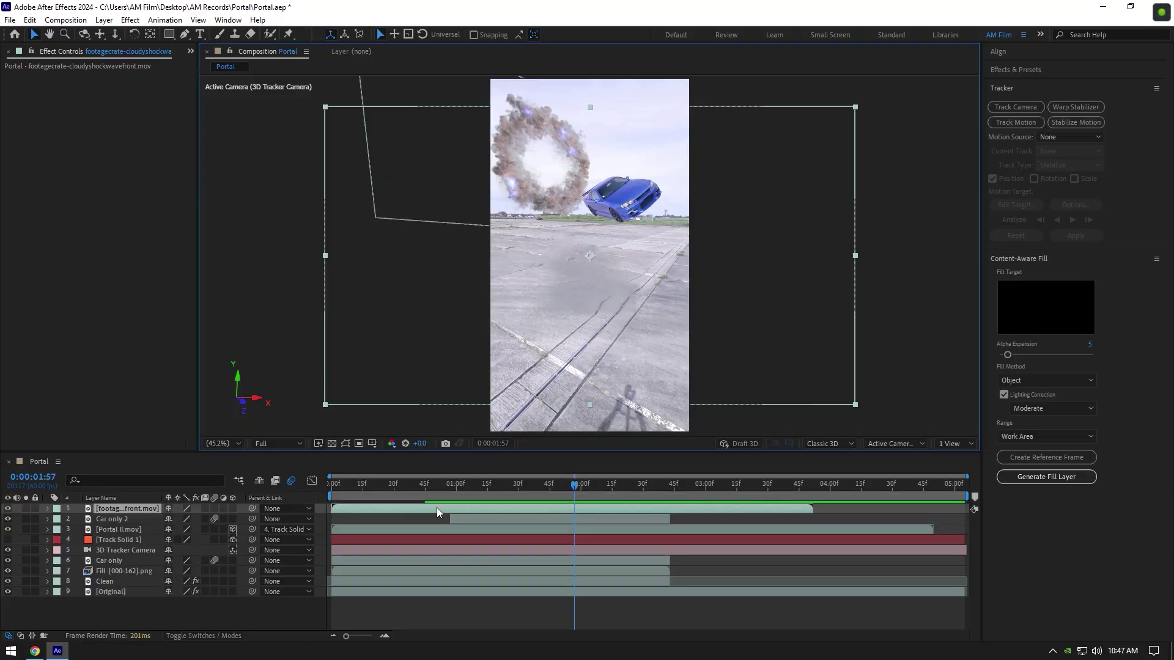
Shift the shockwave clip's start to the moment the car lands and parent it to Track Solid 1
left_click_drag(420, 509, 764, 503)
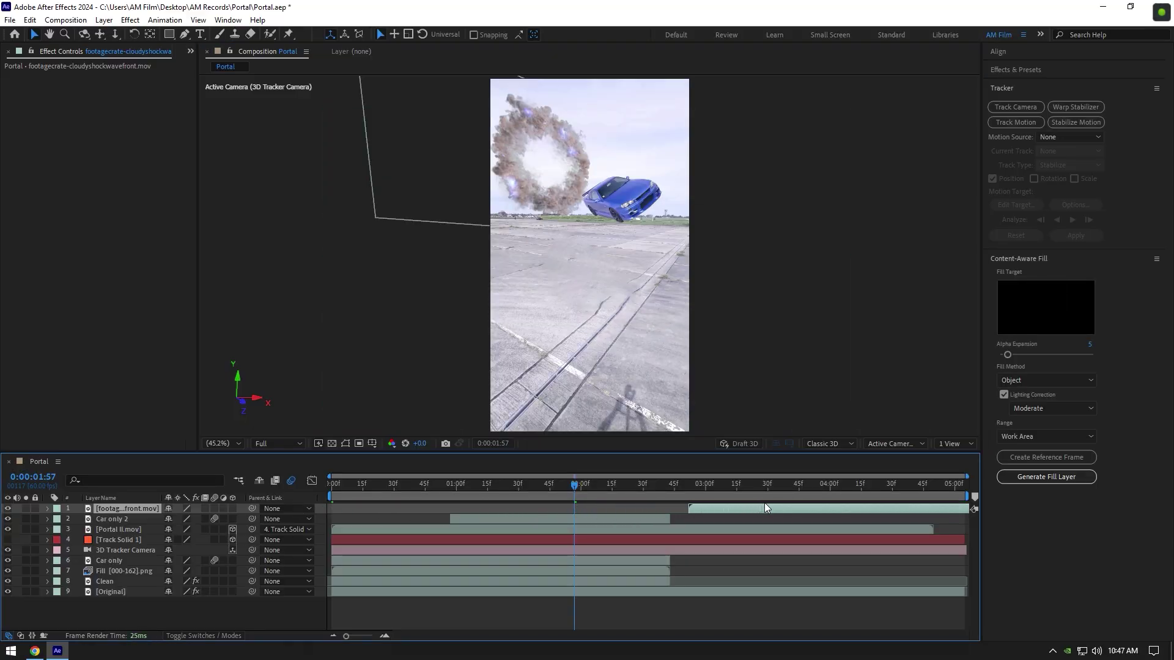
left_click_drag(553, 485, 666, 507)
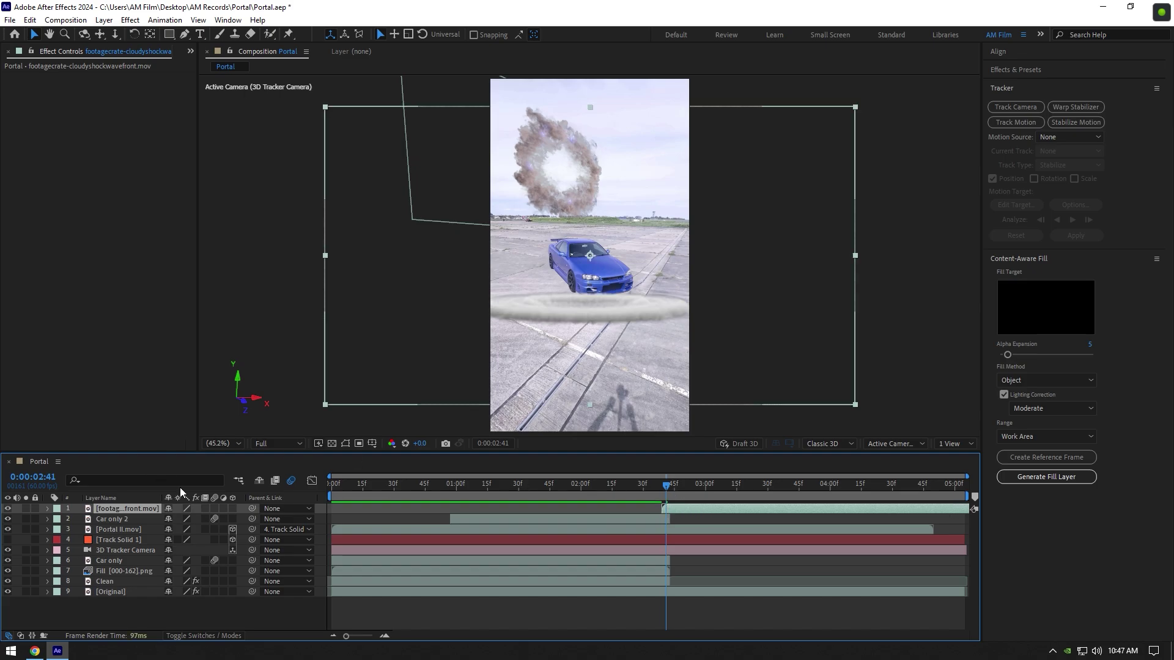
left_click_drag(252, 508, 104, 541)
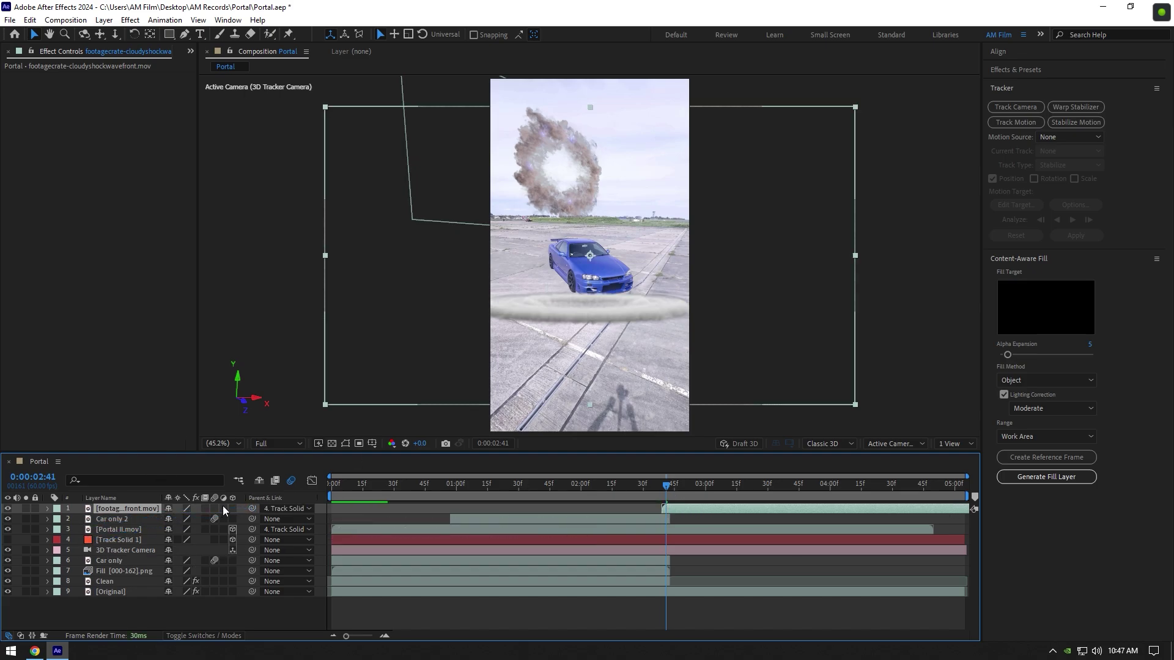
Position the shockwave as a 3D layer around the car, scale it to 210%, and rotate it about -20° on the Y axis
left_click_drag(659, 353, 641, 283)
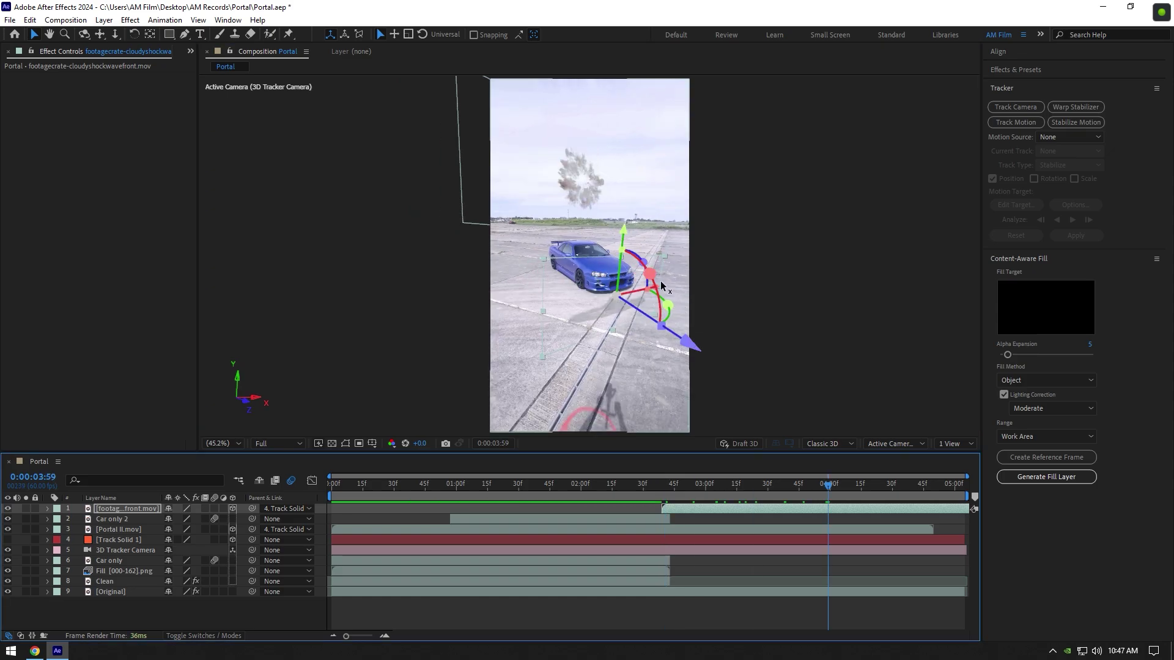
left_click_drag(660, 283, 620, 293)
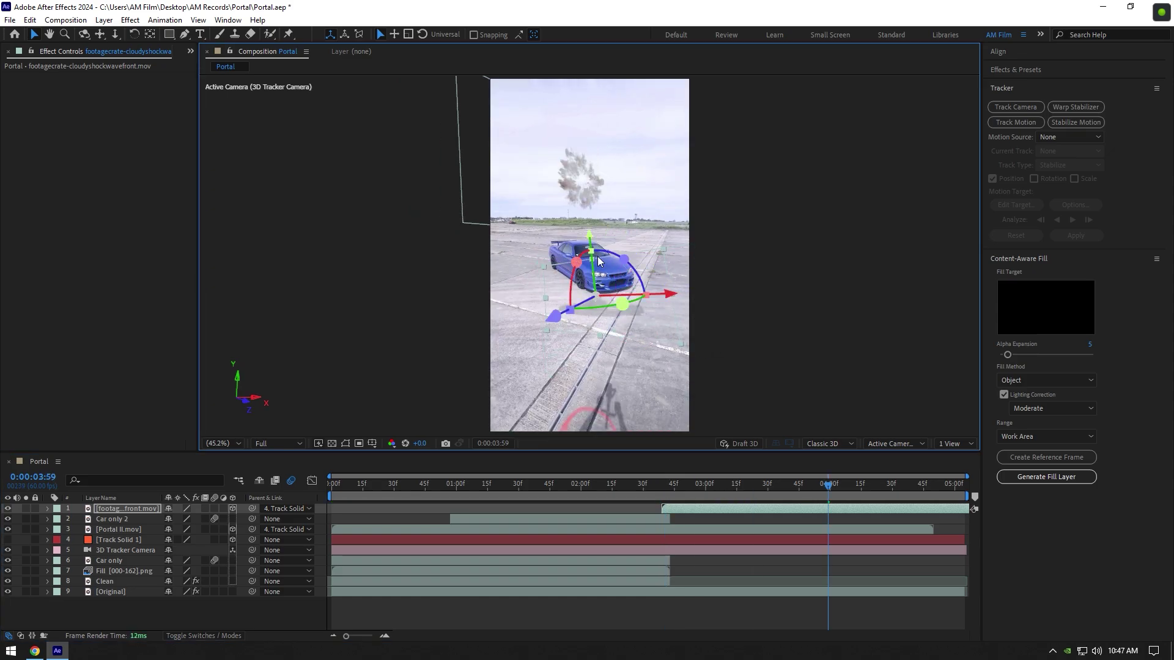
left_click_drag(591, 249, 585, 198)
left_click_drag(816, 487, 640, 503)
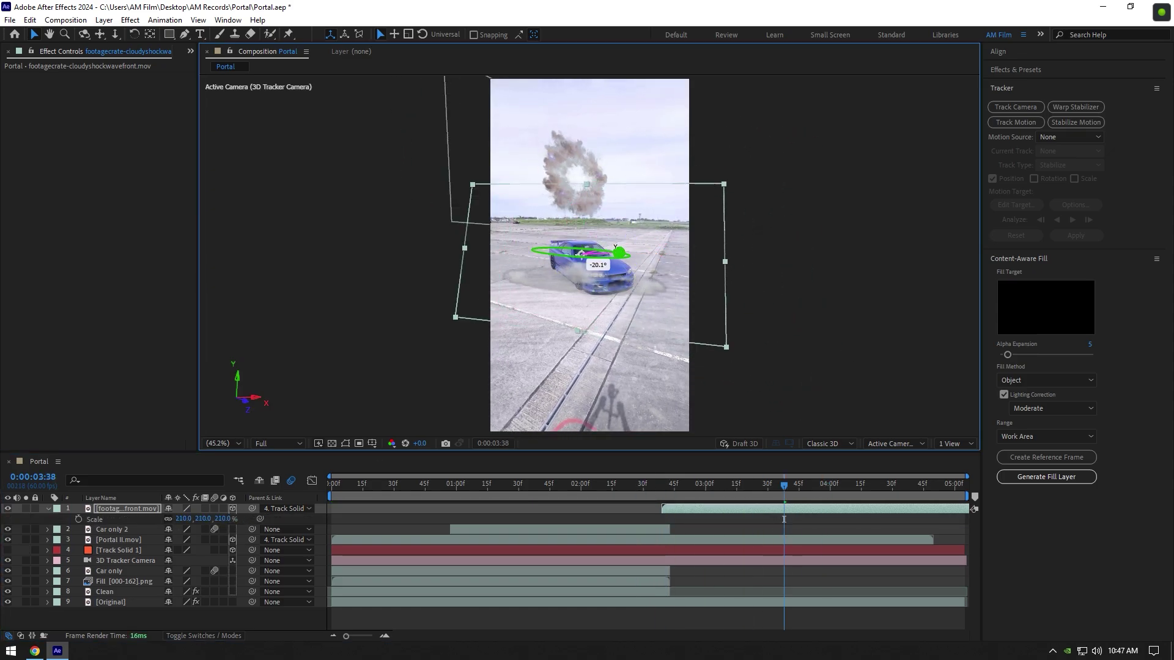
left_click_drag(728, 489, 864, 489)
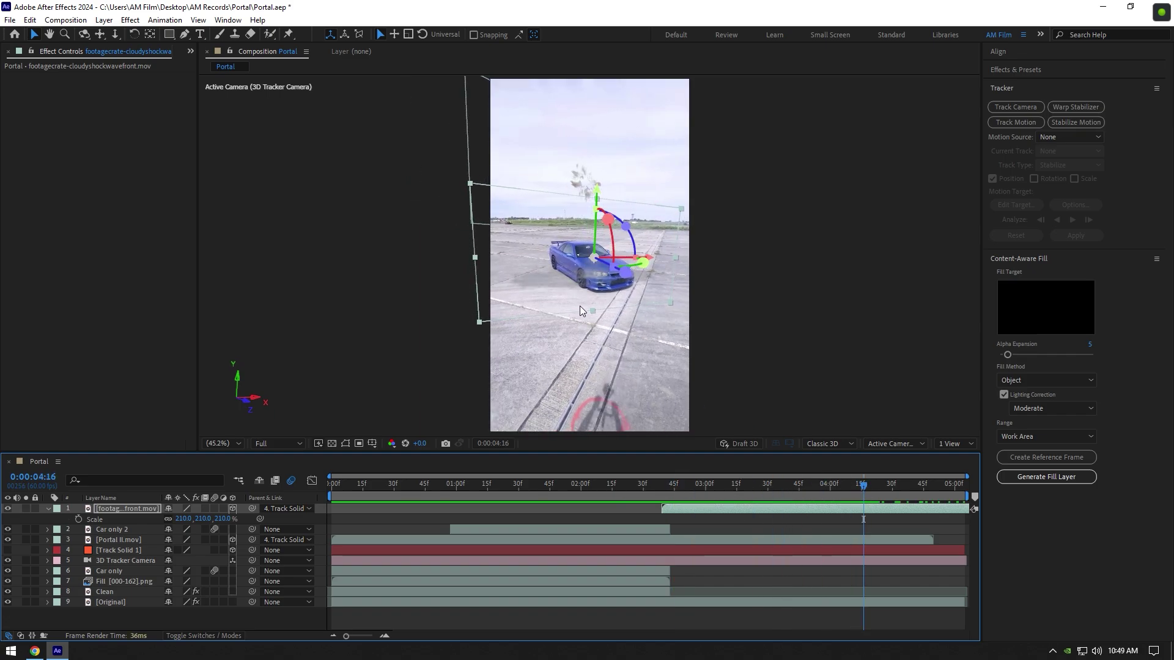
Duplicate the Original layer, move the copy to the top of the stack, and trim its start to match the shockwave clip
left_click(109, 604)
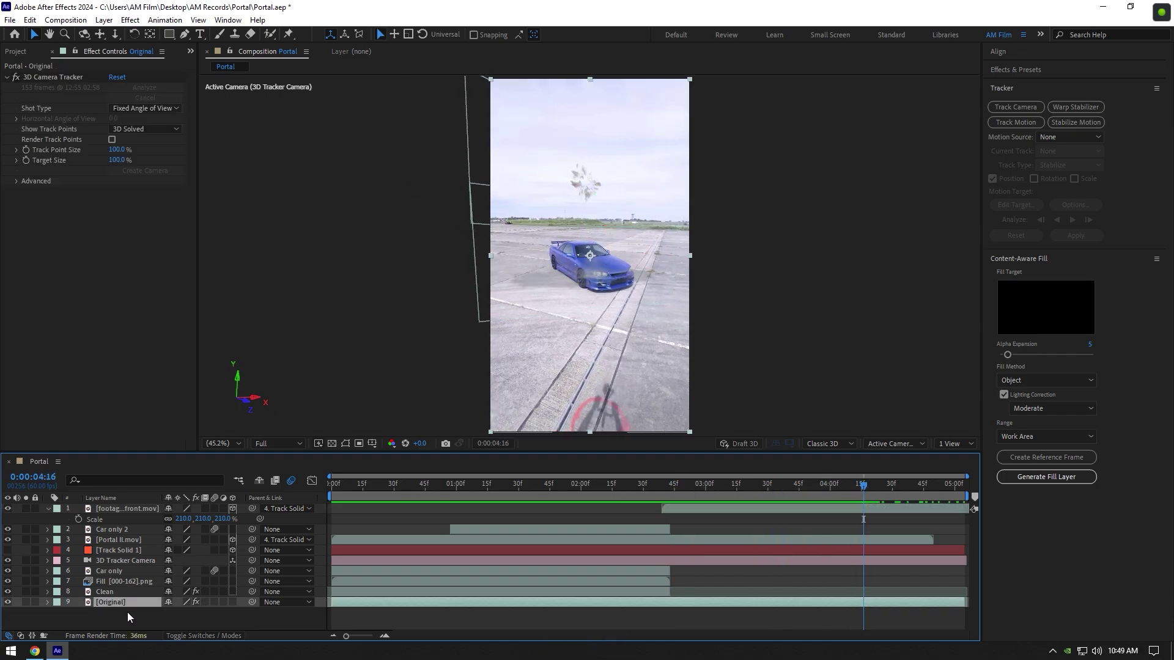
key("ctrl+d")
left_click_drag(107, 604, 111, 504)
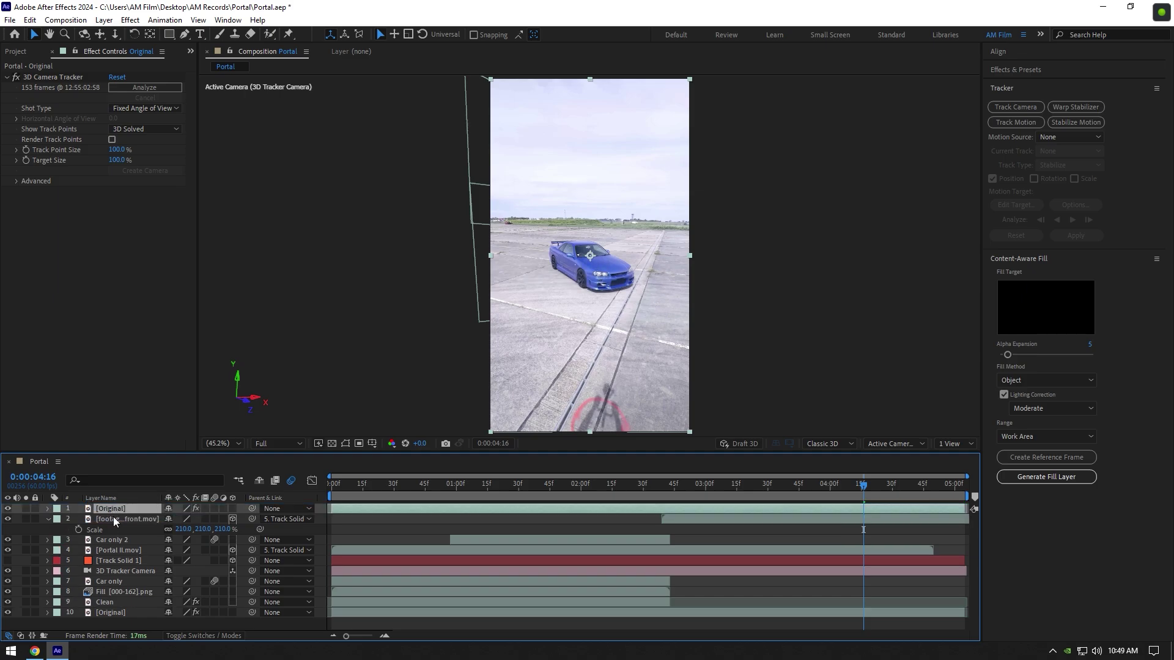
left_click_drag(331, 508, 675, 538)
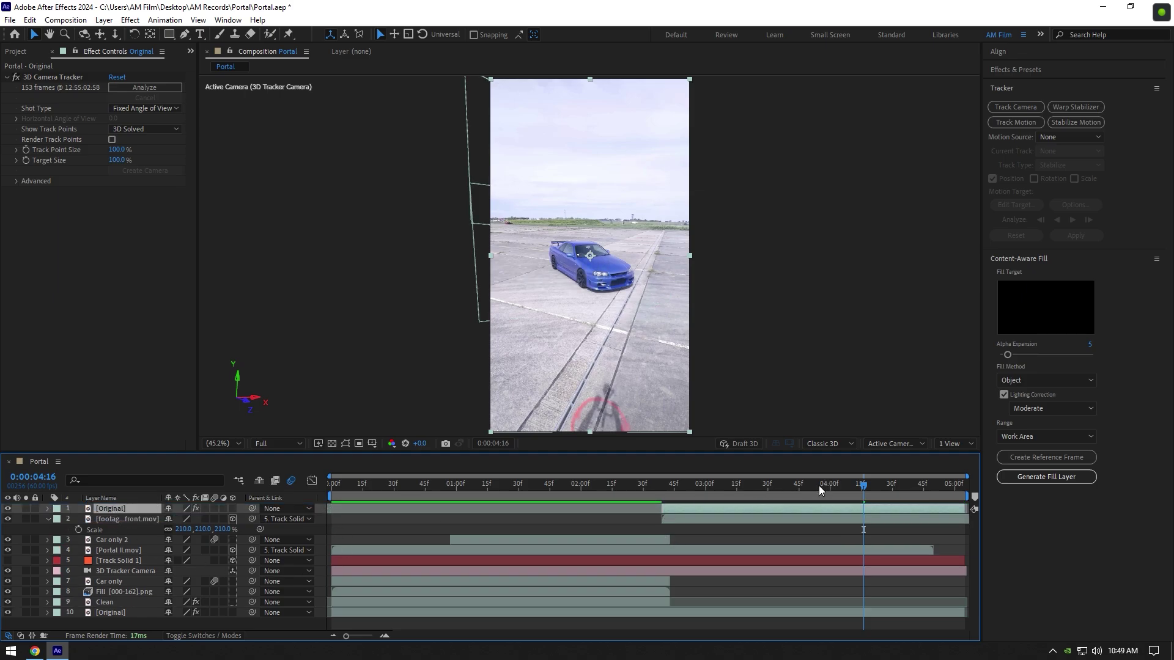
mouse_move(819, 485)
left_mouse_down()
mouse_move(603, 485)
mouse_move(802, 489)
left_mouse_up()
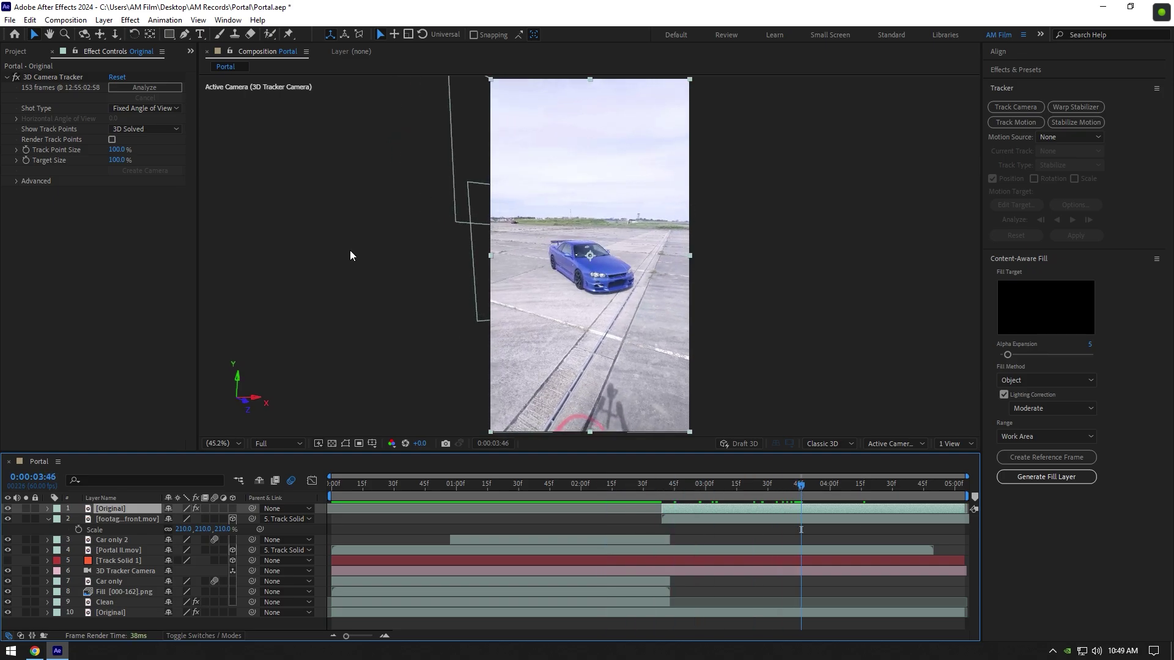
Remove 3D Camera Tracker from the top Original copy and pre-compose it as Original Comp 1, moving all attributes into the new composition
left_click(63, 78)
key("Delete")
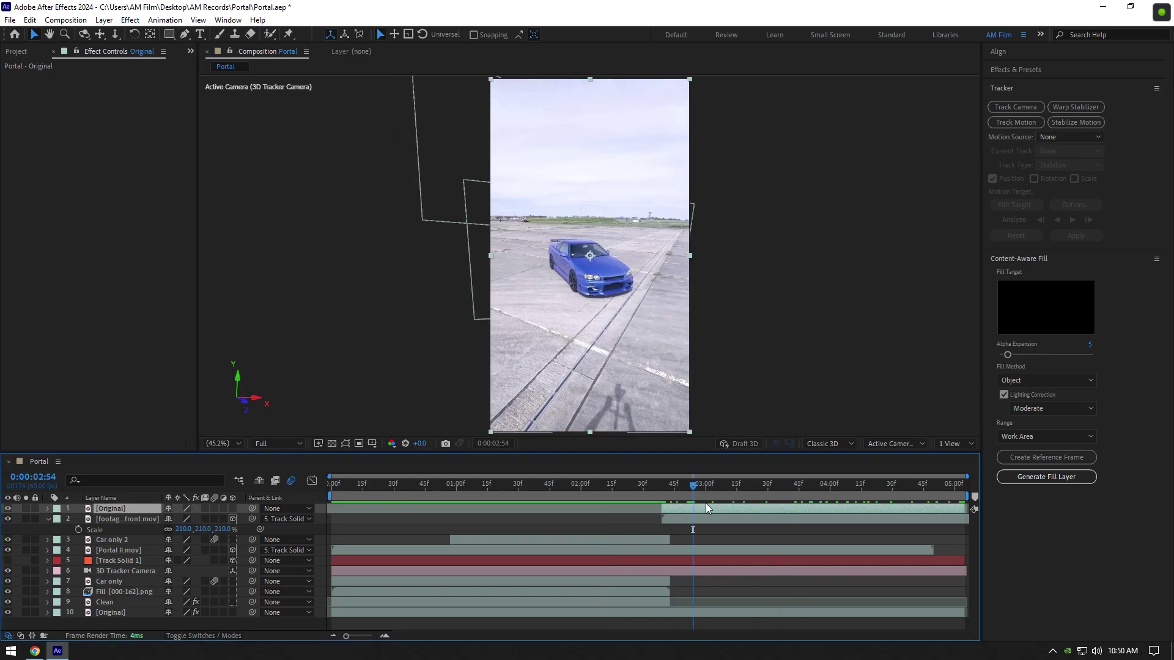
right_click(704, 506)
left_click(758, 566)
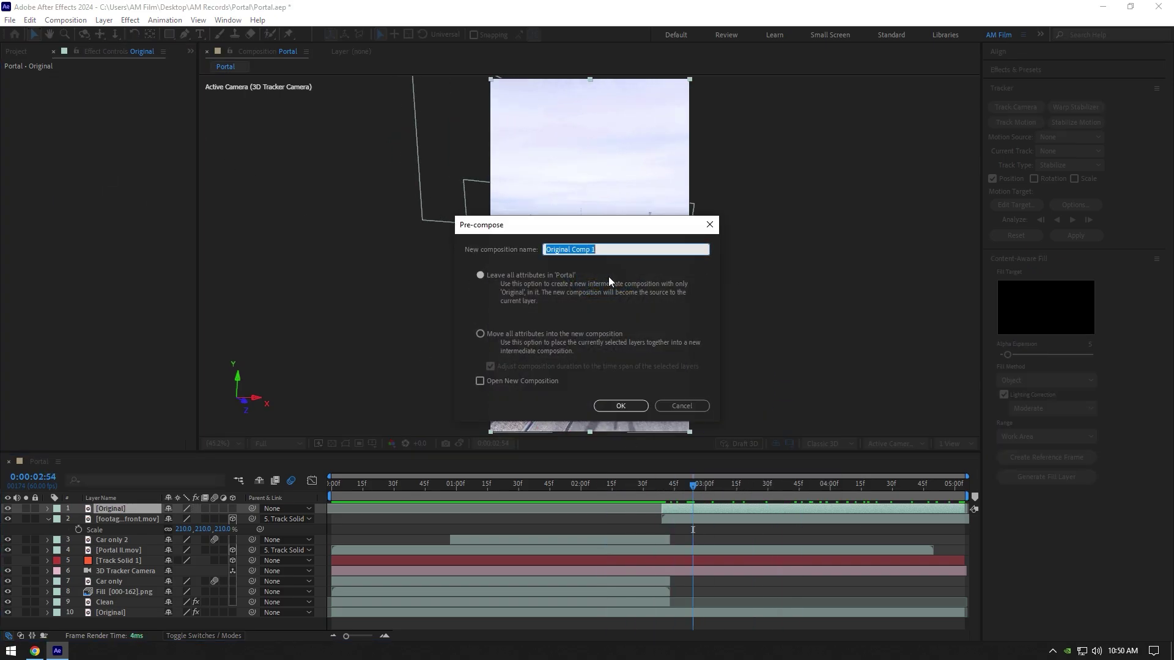
left_click(502, 339)
left_click(620, 406)
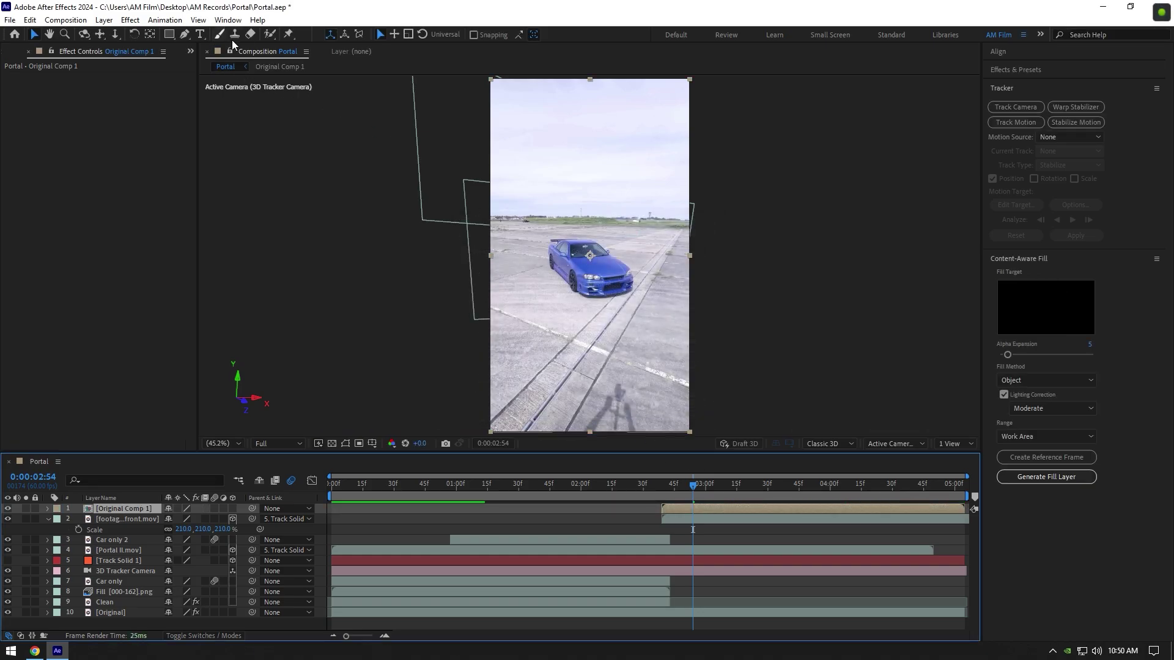
Open the Original Comp 1 layer and select the whole blue car with the Roto Brush, including its spoiler and edges
left_click(269, 36)
double_click(88, 507)
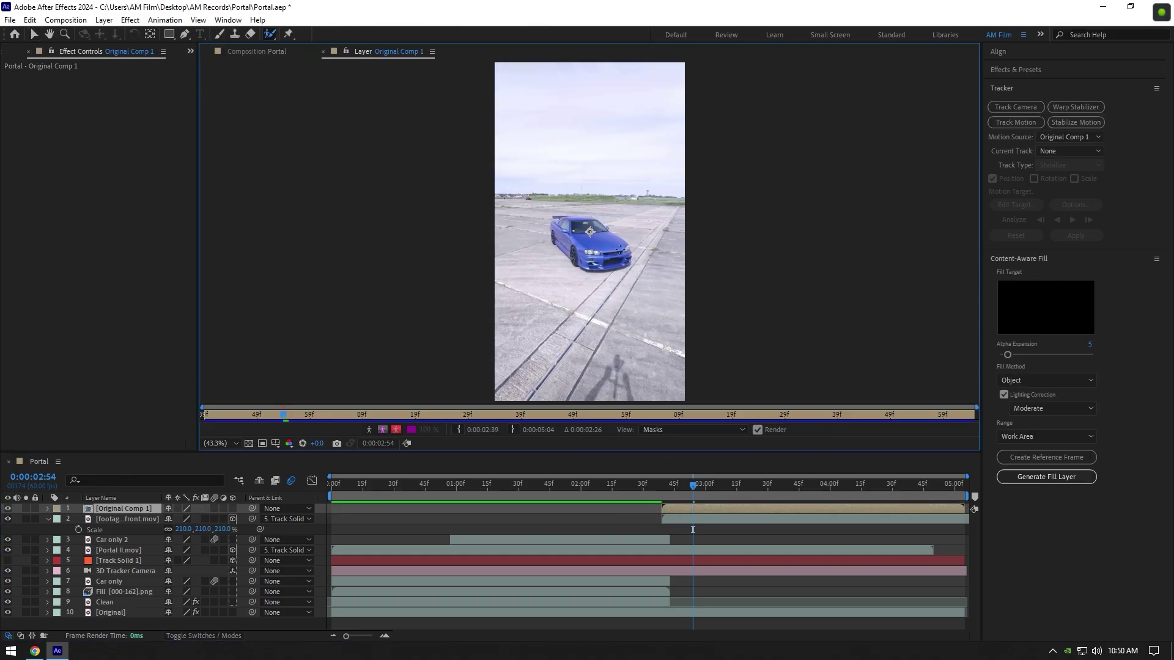
left_click_drag(520, 231, 636, 293)
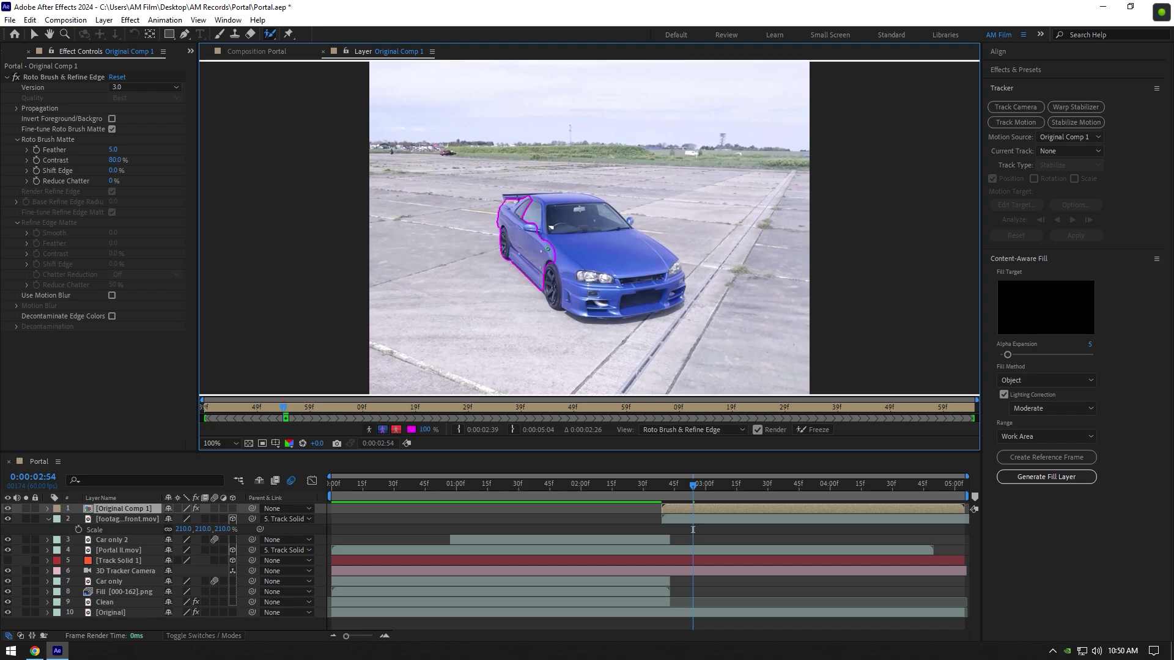
scroll(652, 308, "up", 1)
mouse_move(478, 322)
left_mouse_down("alt")
mouse_move(596, 337)
mouse_move(776, 217)
left_mouse_up("alt")
left_click_drag(605, 164, 465, 98)
scroll(459, 73, "up", 1)
left_click_drag(449, 79, 571, 79, "alt")
left_click_drag(428, 135, 684, 201)
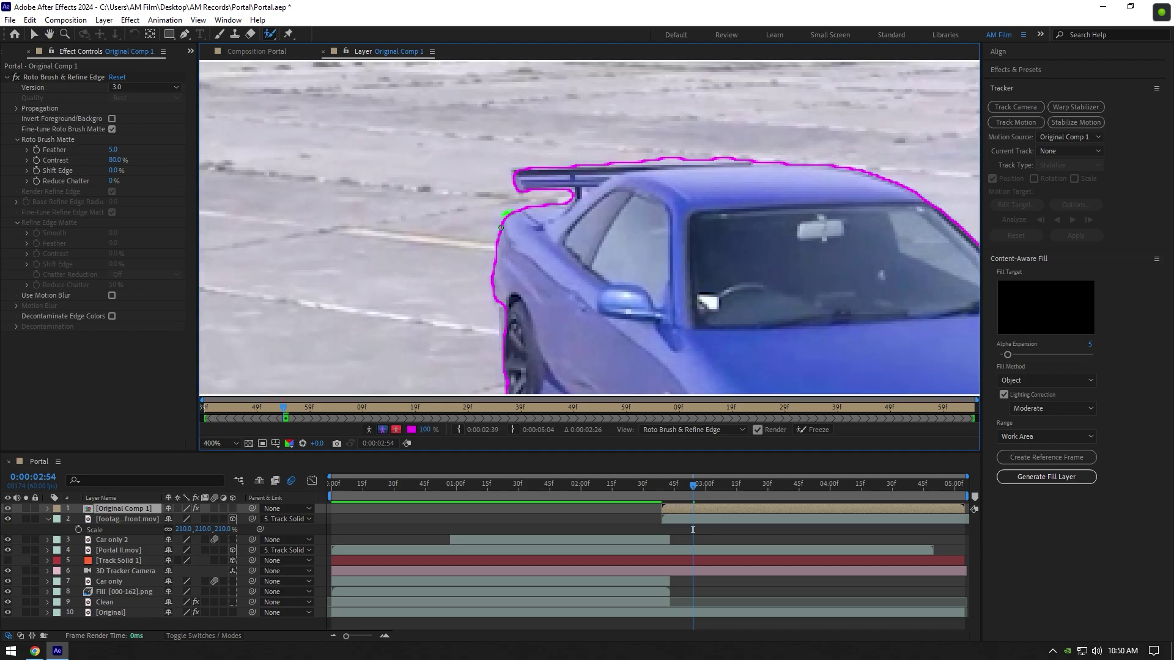
left_click_drag(764, 367, 293, 74)
scroll(437, 217, "down", 2)
left_click_drag(573, 304, 466, 213)
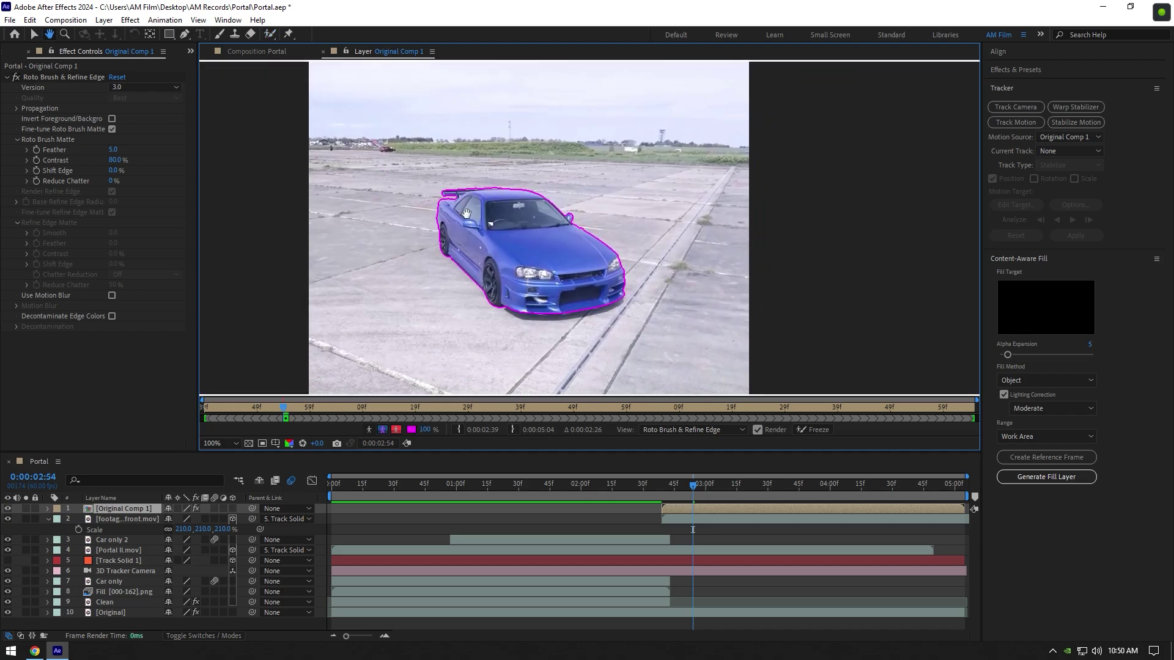
Set the Roto Brush matte's Feather to 10 and freeze the propagation
left_click(113, 149)
type("10")
key("Return")
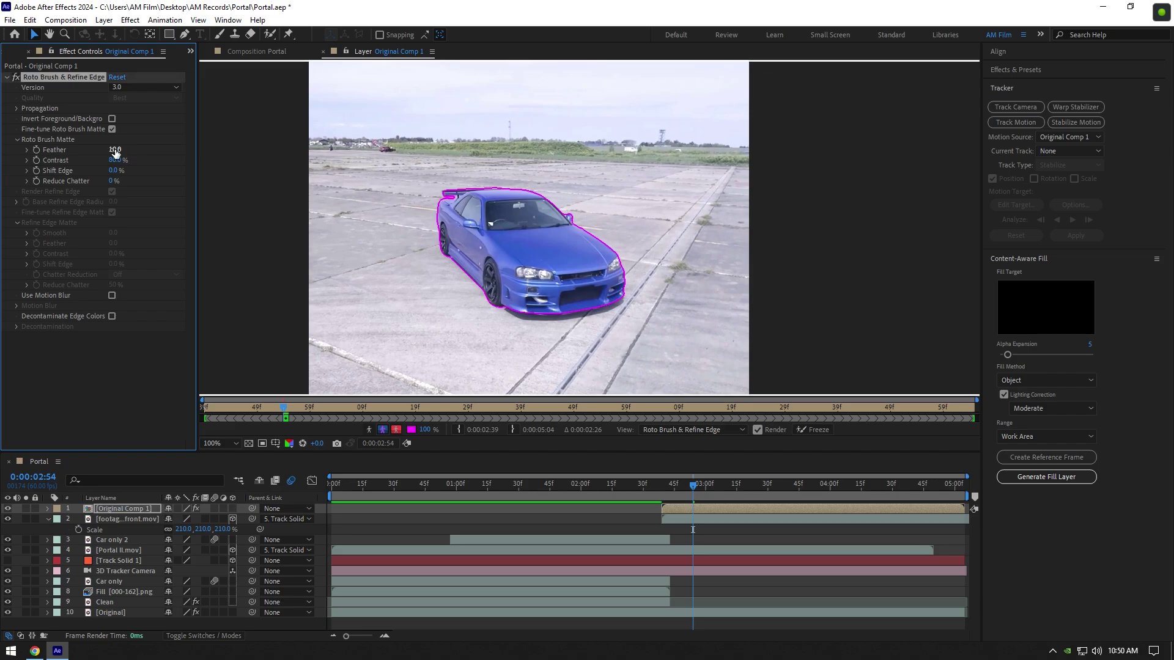
left_click(811, 432)
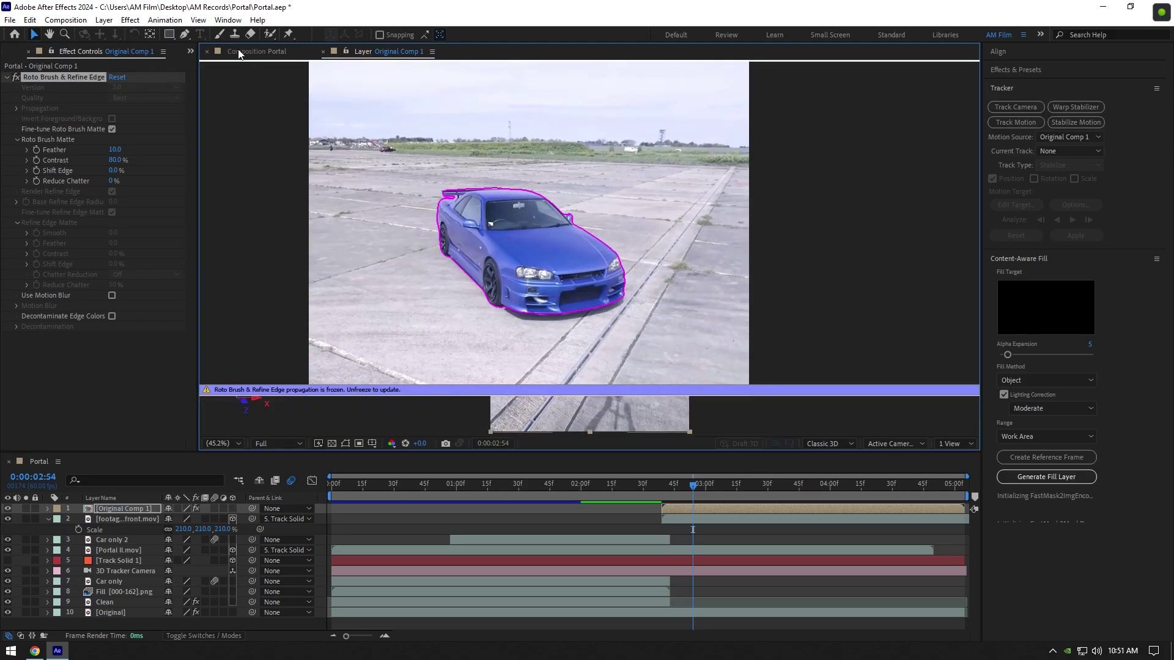
Return to the Portal composition and scrub through the landing to check the shockwave behind the isolated car
left_click(238, 52)
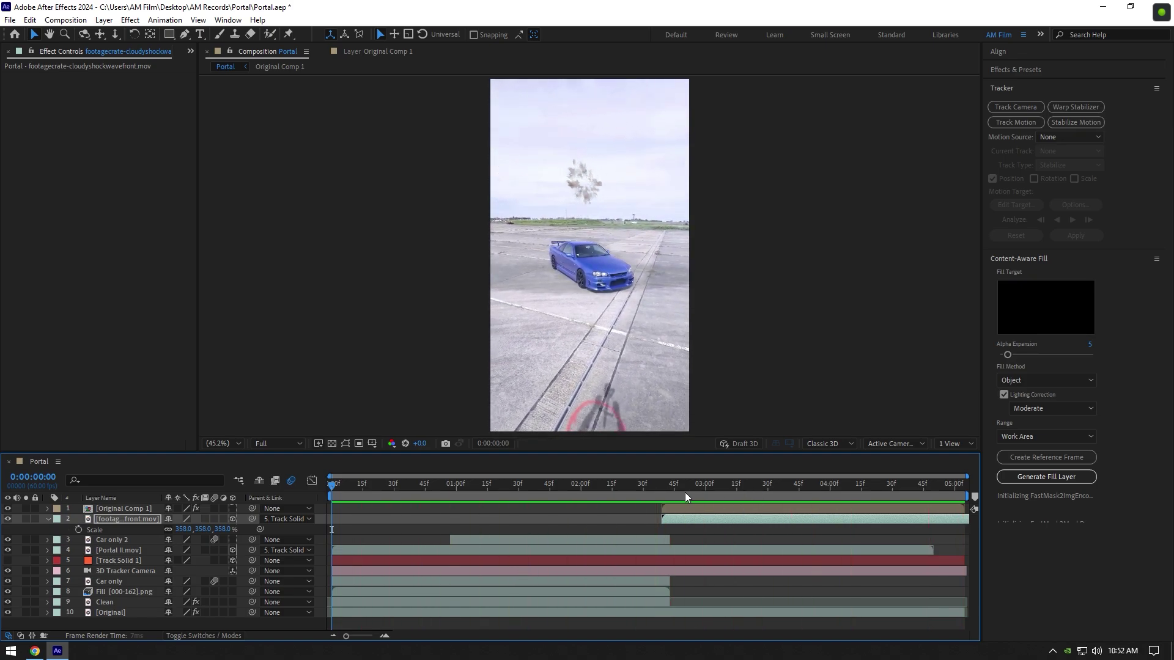
left_click(658, 486)
left_click_drag(666, 490, 820, 491)
mouse_move(668, 486)
left_mouse_down()
mouse_move(634, 489)
mouse_move(664, 487)
mouse_move(654, 487)
left_mouse_up()
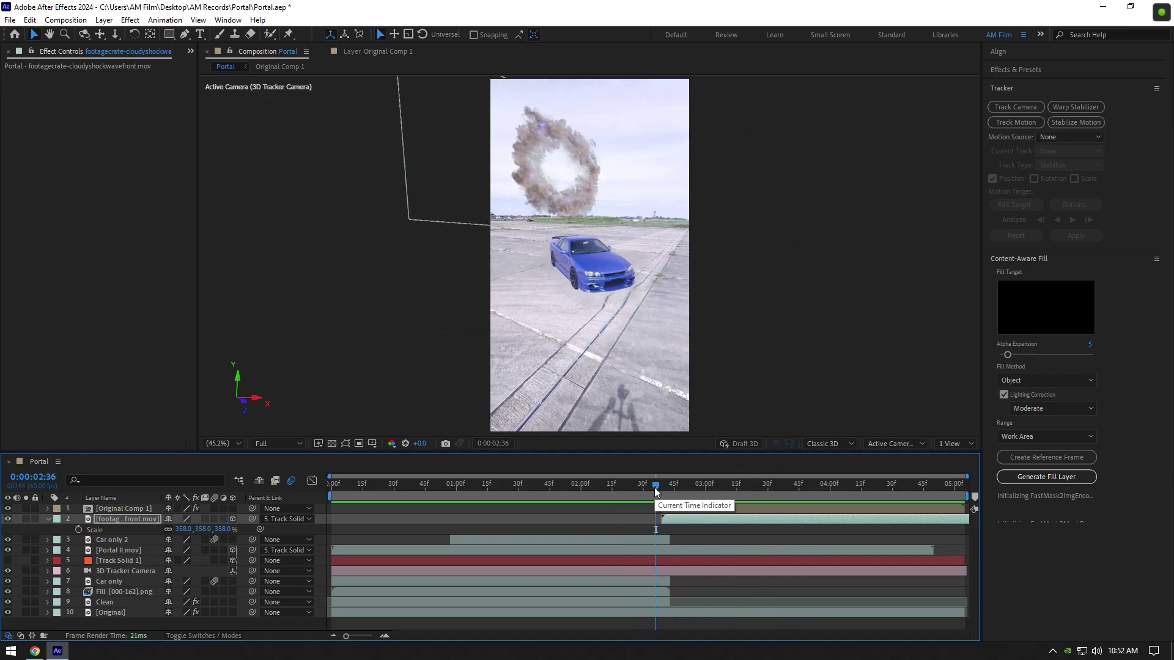